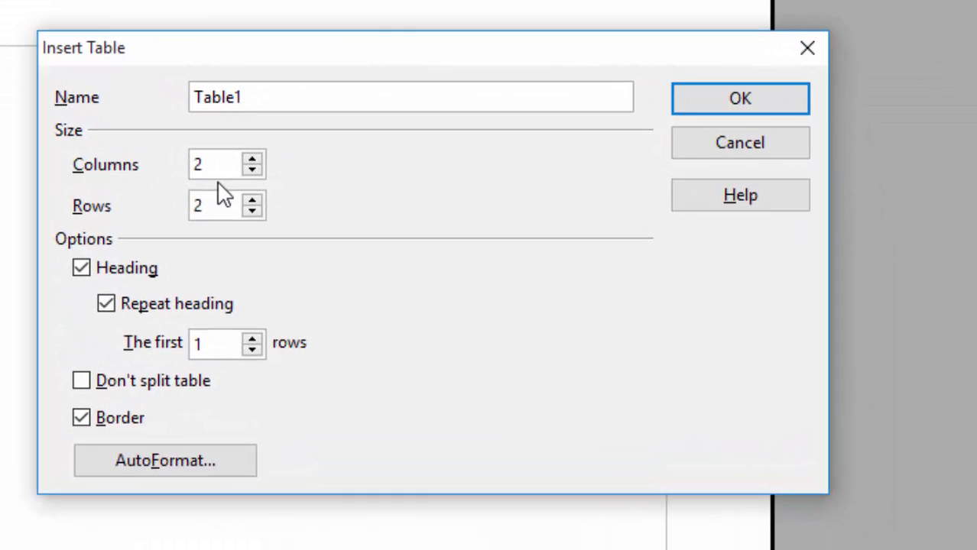
# Step: Insert a table with 4 columns and 6 rows, keeping the heading and border options on
pyautogui.click(240, 164)
pyautogui.click(253, 160)
pyautogui.click(253, 159)
pyautogui.click(223, 202)
pyautogui.moveTo(212, 207); pyautogui.dragTo(179, 215)
pyautogui.click(245, 200)
pyautogui.click(245, 201)
pyautogui.write('6')
pyautogui.click(225, 164)
pyautogui.click(217, 208)
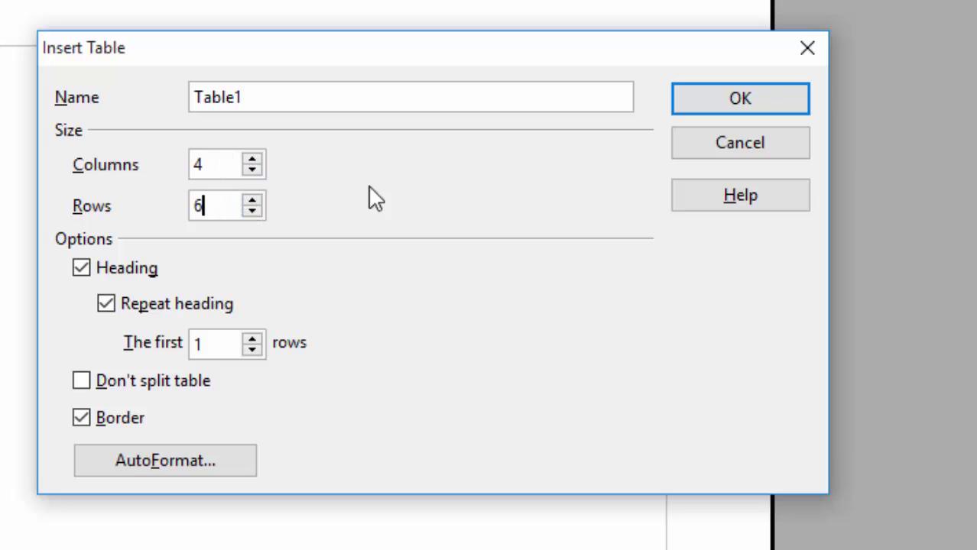
pyautogui.click(725, 99)
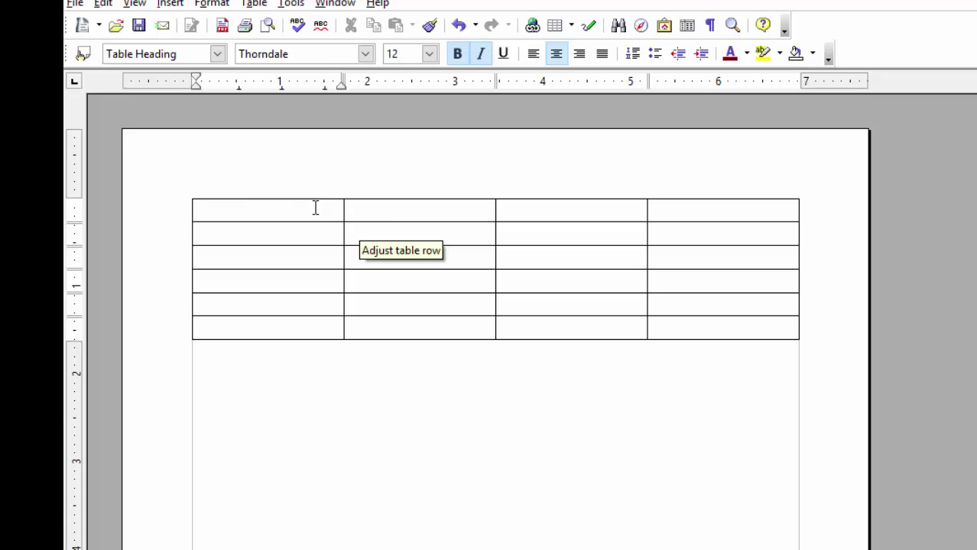
# Step: Fill the table's header row with NAME, MATHS, PHYSICS and COMPUTER
pyautogui.write('NAME')
pyautogui.press('Tab')
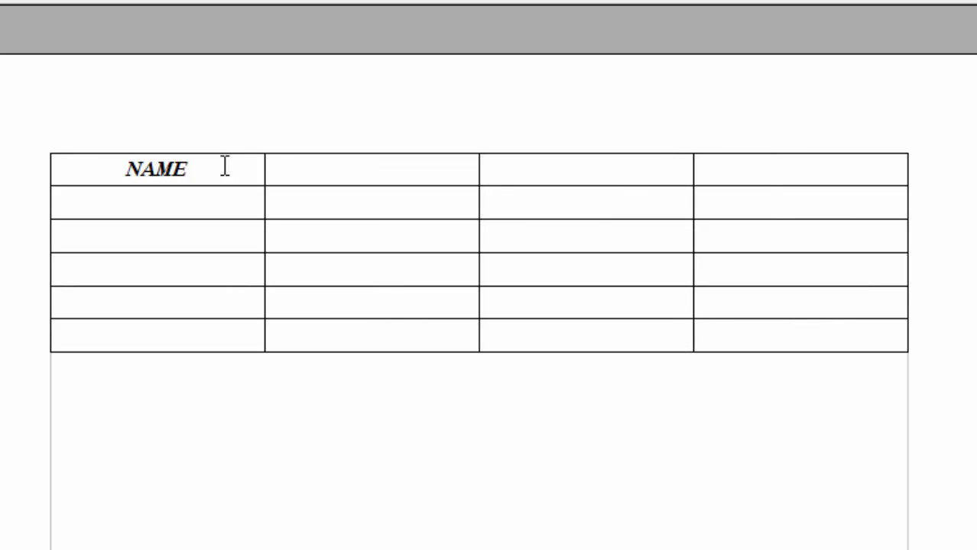
pyautogui.write('MATHS')
pyautogui.press('Tab')
pyautogui.write('PH')
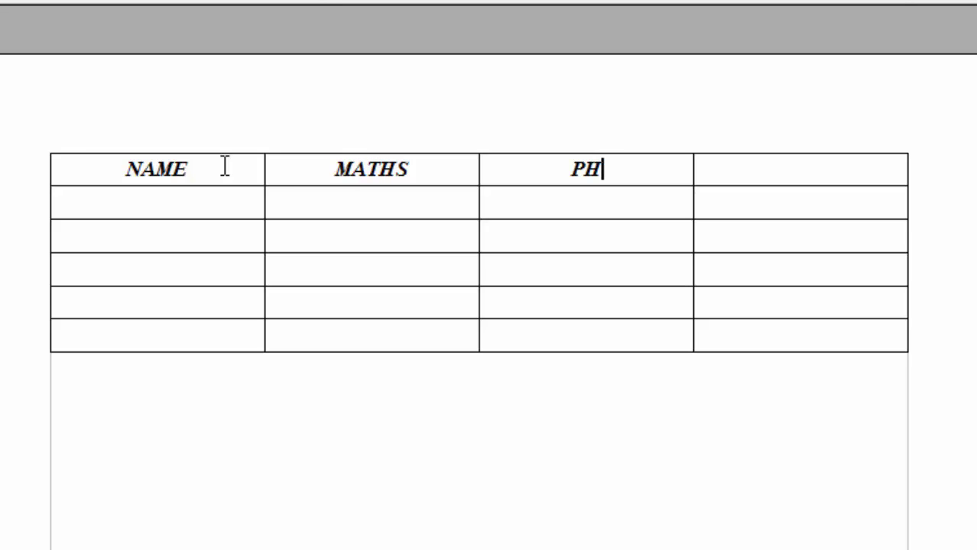
pyautogui.write('YSICS')
pyautogui.press('Tab')
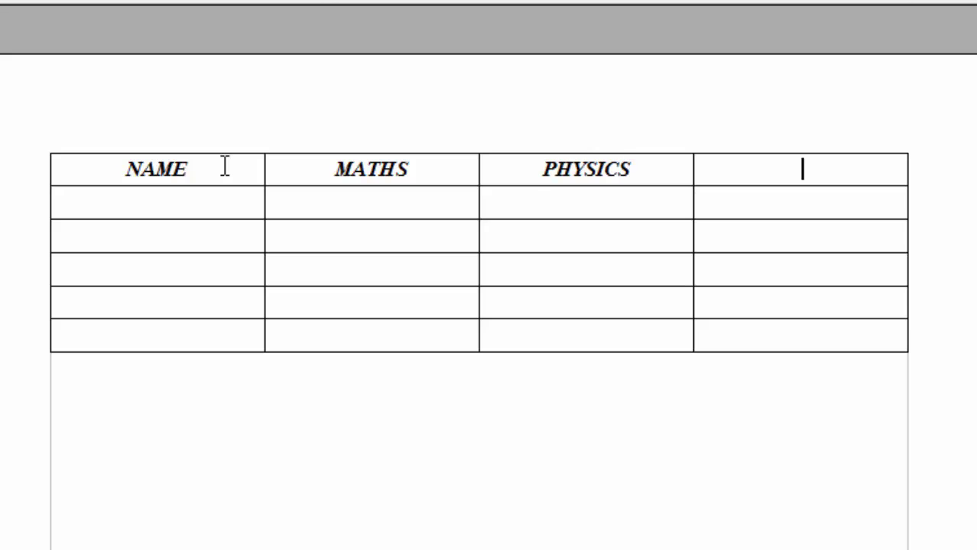
pyautogui.write('COM')
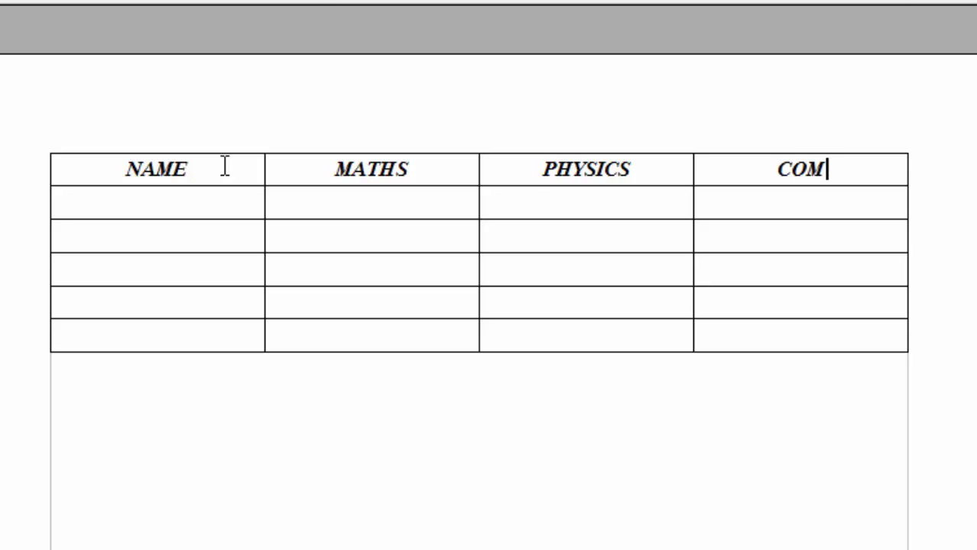
pyautogui.write('PUTE')
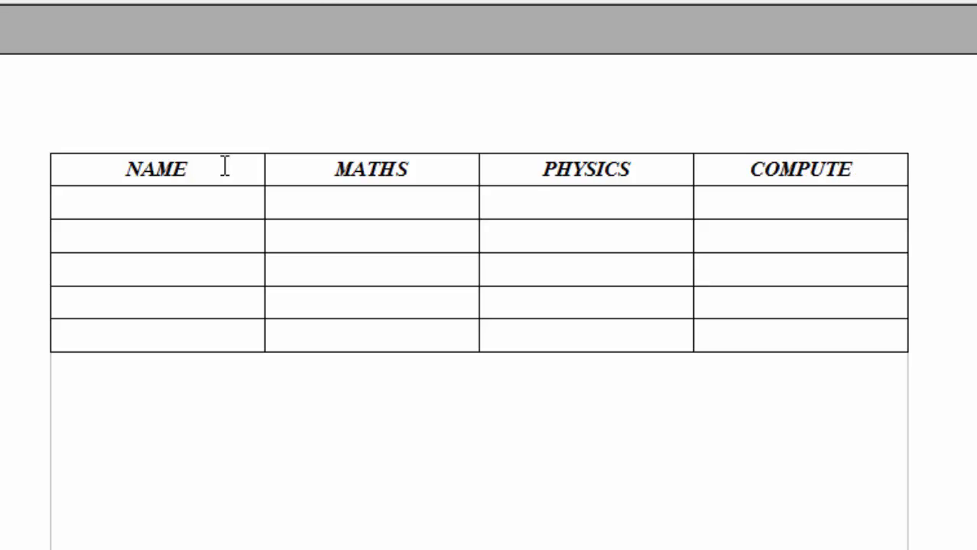
pyautogui.write('R')
# Step: Fill the first student row with the student's name and the marks 60, 80 and 90
pyautogui.click(97, 197)
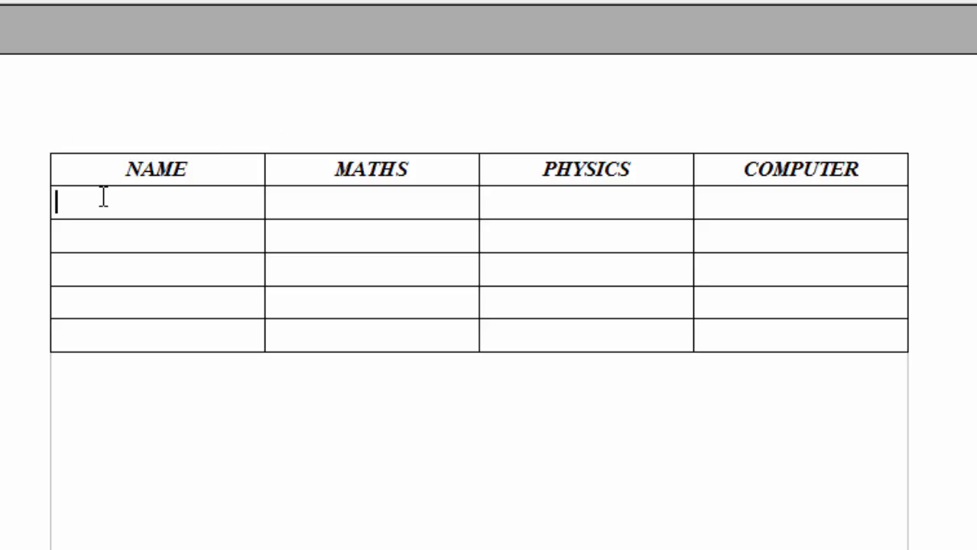
pyautogui.write('RAVU')
pyautogui.press('BackSpace')
pyautogui.write('I')
pyautogui.press('Tab')
pyautogui.write('60')
pyautogui.press('Tab')
pyautogui.write('80')
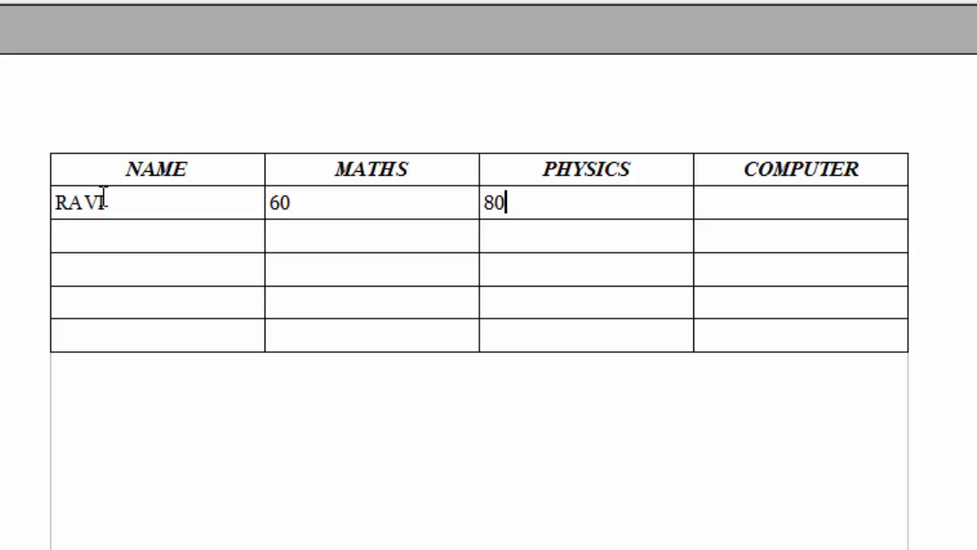
pyautogui.press('Tab')
pyautogui.write('90')
# Step: Fill the second student row with the student's name and the marks 50, 70 and 80
pyautogui.press('Tab')
pyautogui.write('RAM')
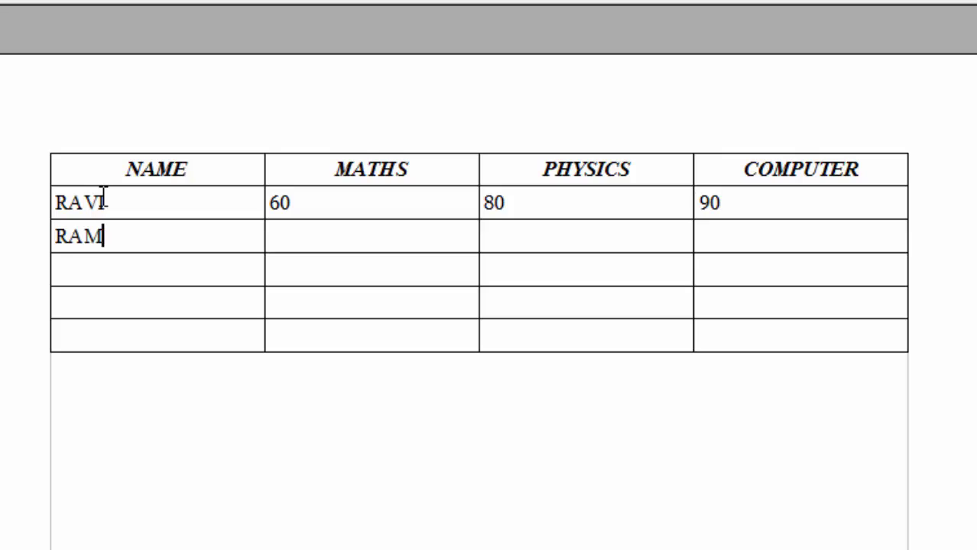
pyautogui.press('Tab')
pyautogui.write('50')
pyautogui.press('Tab')
pyautogui.write('70')
pyautogui.press('Tab')
pyautogui.write('80')
# Step: Fill the third student row with the student's name and the marks 60, 80 and 80
pyautogui.press('Tab')
pyautogui.write('RAJ')
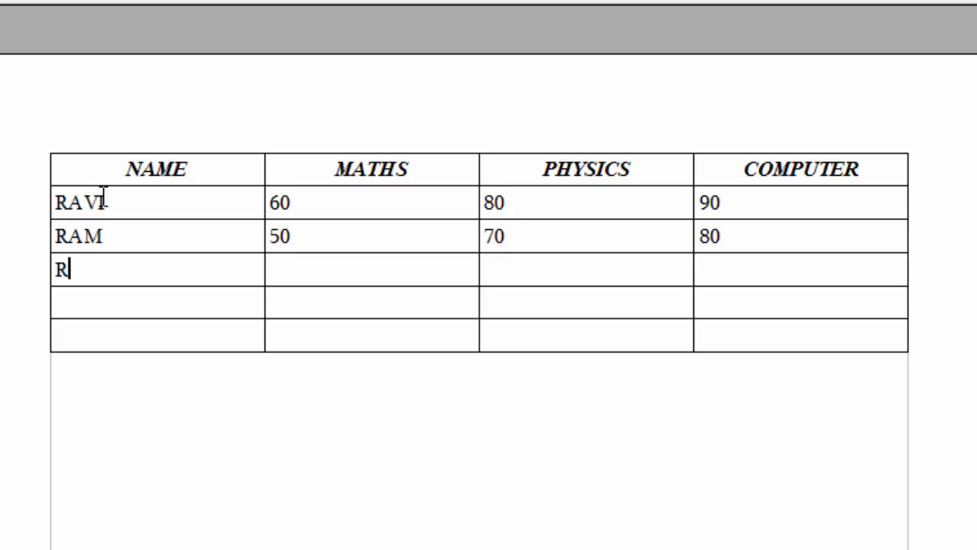
pyautogui.press('Tab')
pyautogui.write('60')
pyautogui.press('Tab')
pyautogui.write('80')
pyautogui.press('Tab')
pyautogui.write('80')
# Step: Fill the fourth student row with the student's name and the marks 35, 68 and 45
pyautogui.press('Tab')
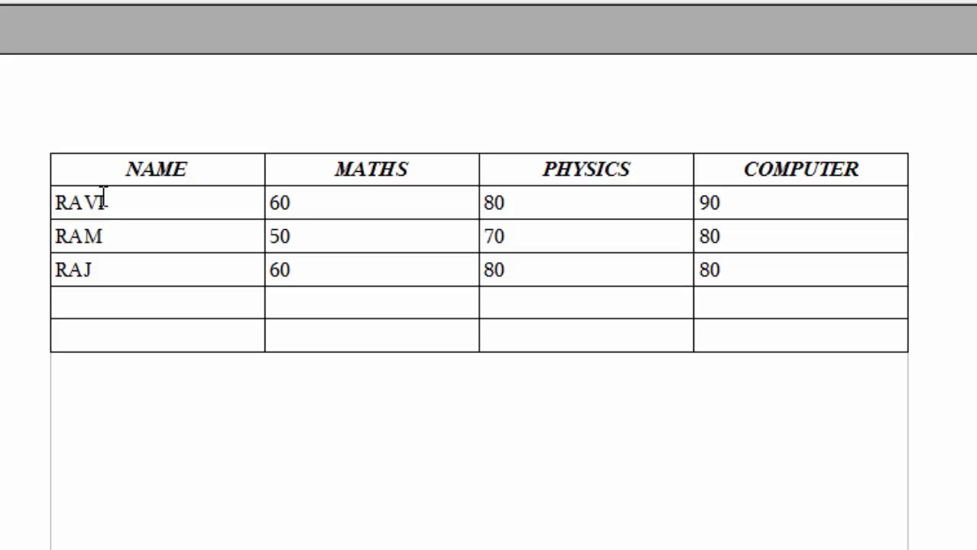
pyautogui.write('RAGU')
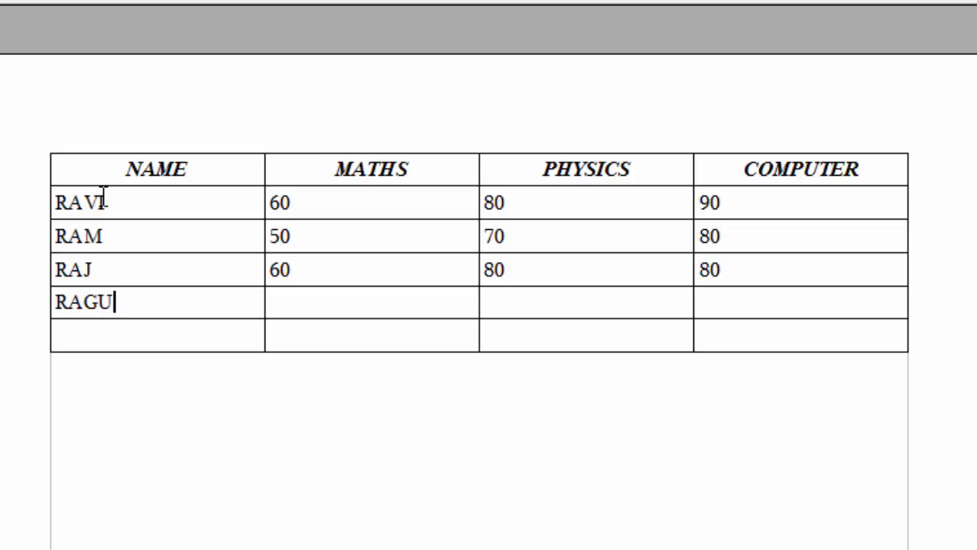
pyautogui.press('Tab')
pyautogui.write('35')
pyautogui.press('Tab')
pyautogui.write('68')
pyautogui.press('Tab')
pyautogui.write('4')
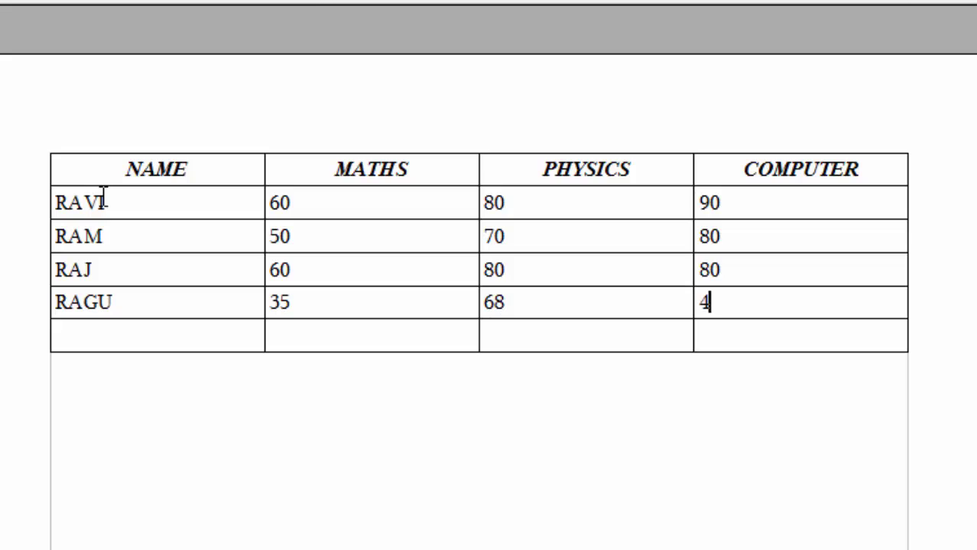
pyautogui.write('5')
# Step: Fill the fifth student row with the student's name and the marks 90, 98 and 99
pyautogui.press('Tab')
pyautogui.write('RAJESH ')
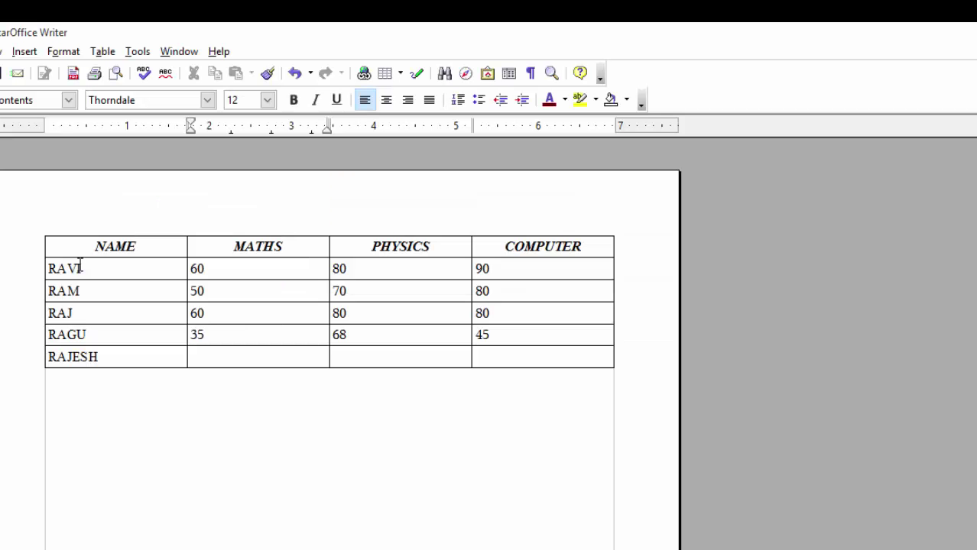
pyautogui.write('90 98 ')
pyautogui.write('99')
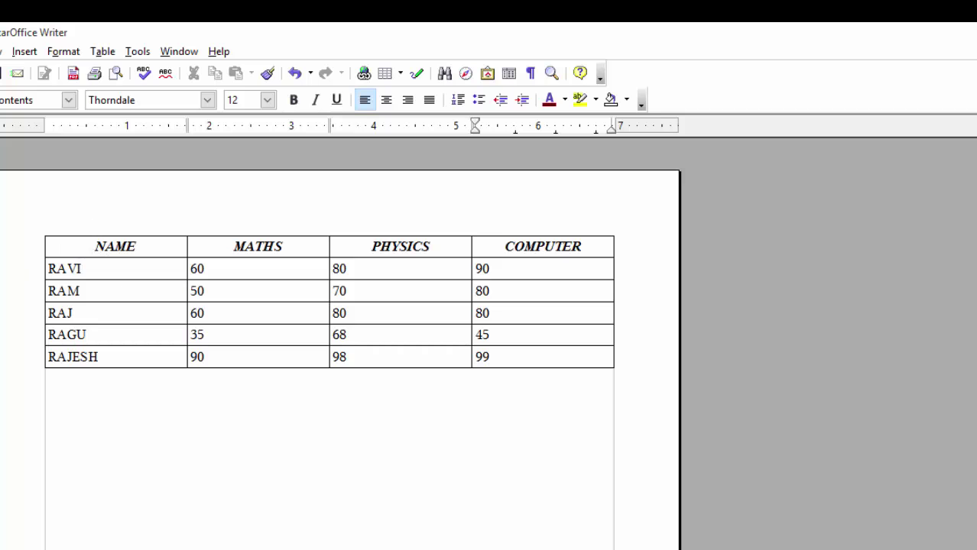
# Step: Switch to Microsoft Word, highlight the first task about creating the table in yellow, and return to StarOffice Writer
pyautogui.click(779, 540)
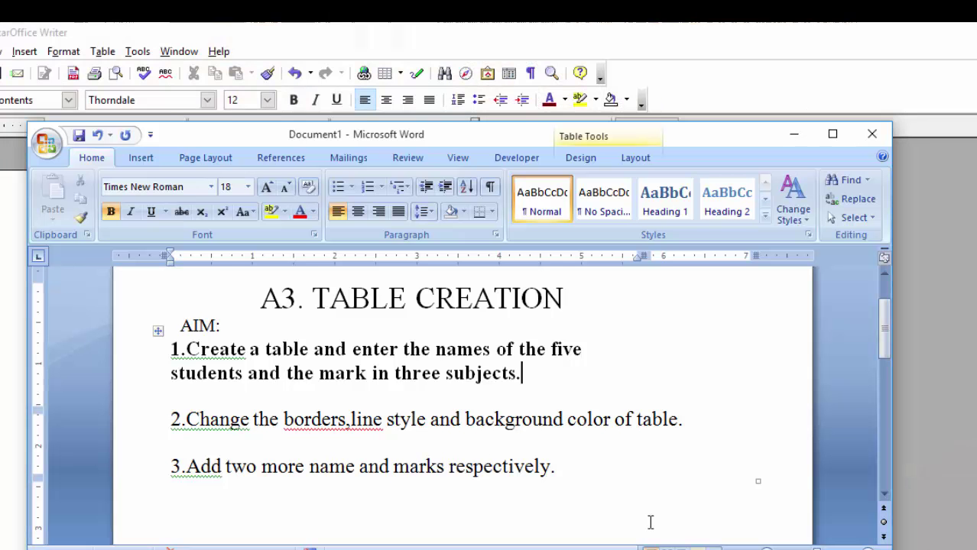
pyautogui.moveTo(180, 348); pyautogui.dragTo(589, 370)
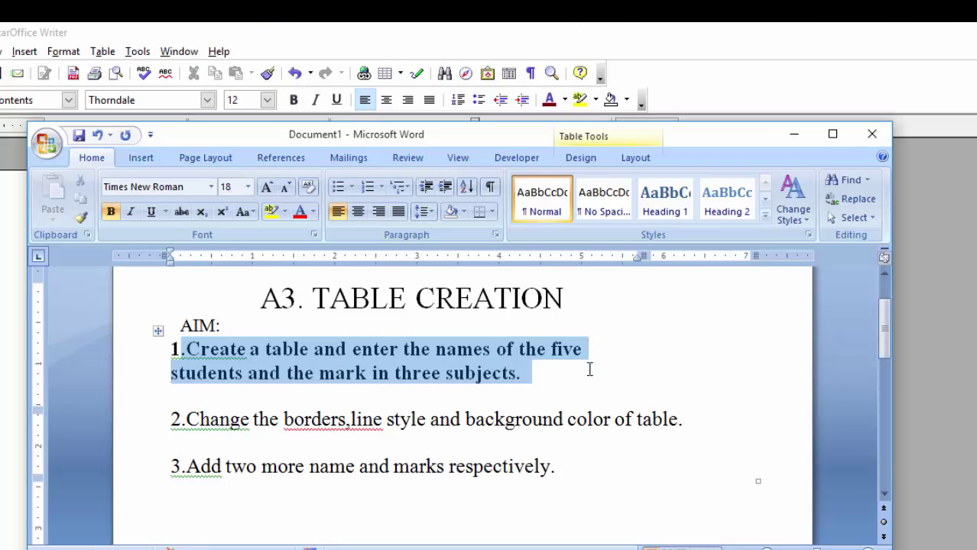
pyautogui.click(269, 211)
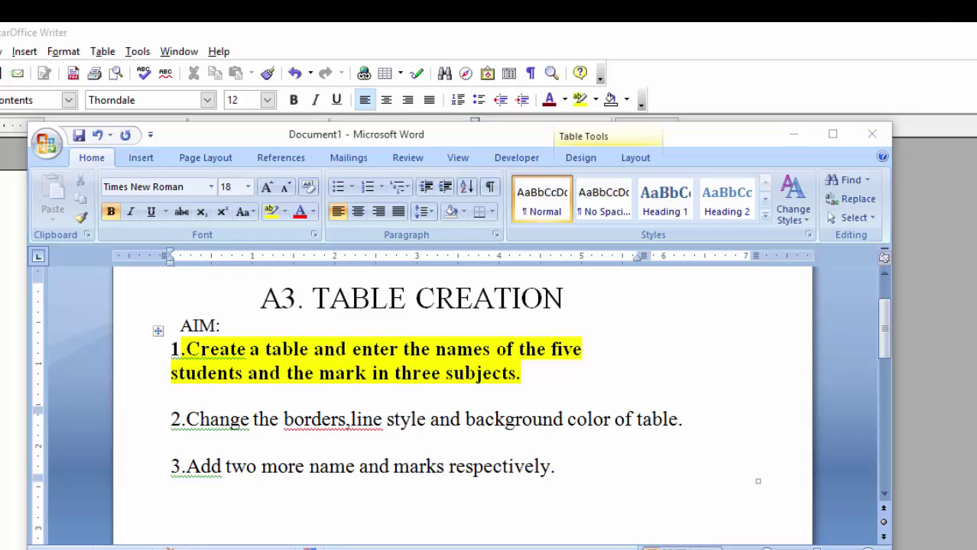
pyautogui.click(788, 535)
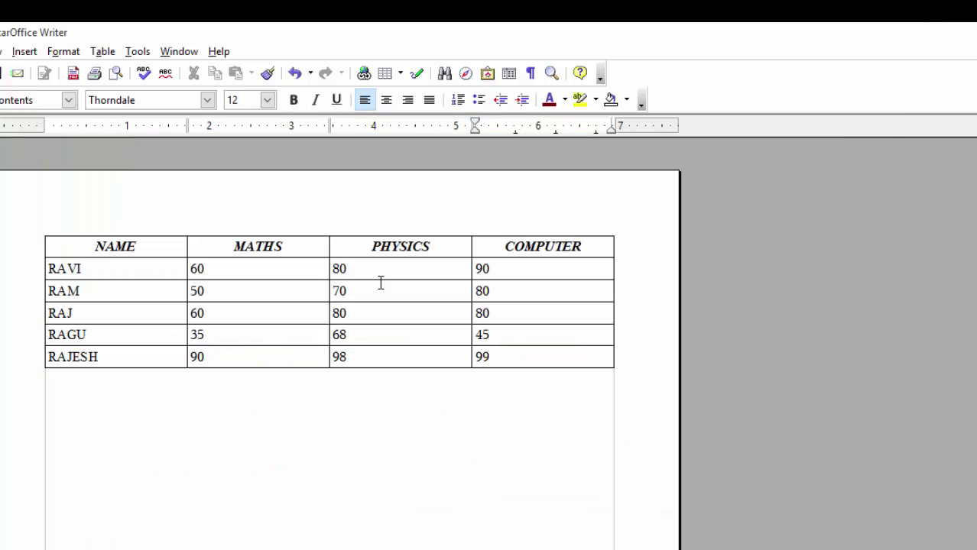
# Step: Switch to Microsoft Word and review the second task on the table's borders, line style and background color
pyautogui.hotkey('alt', 'Tab')
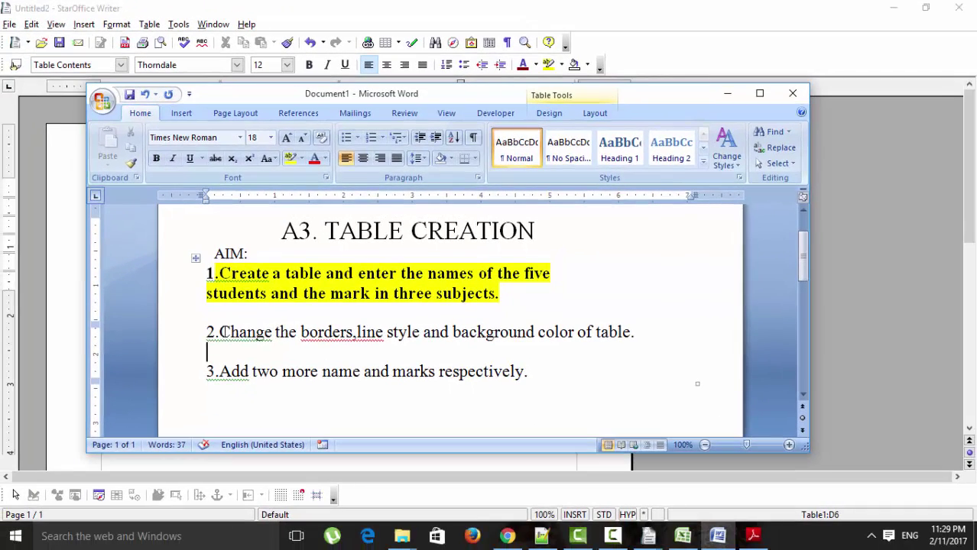
pyautogui.moveTo(187, 419); pyautogui.dragTo(344, 415)
pyautogui.moveTo(350, 327)
pyautogui.mouseDown()
pyautogui.moveTo(385, 330)
pyautogui.moveTo(354, 332)
pyautogui.mouseUp()
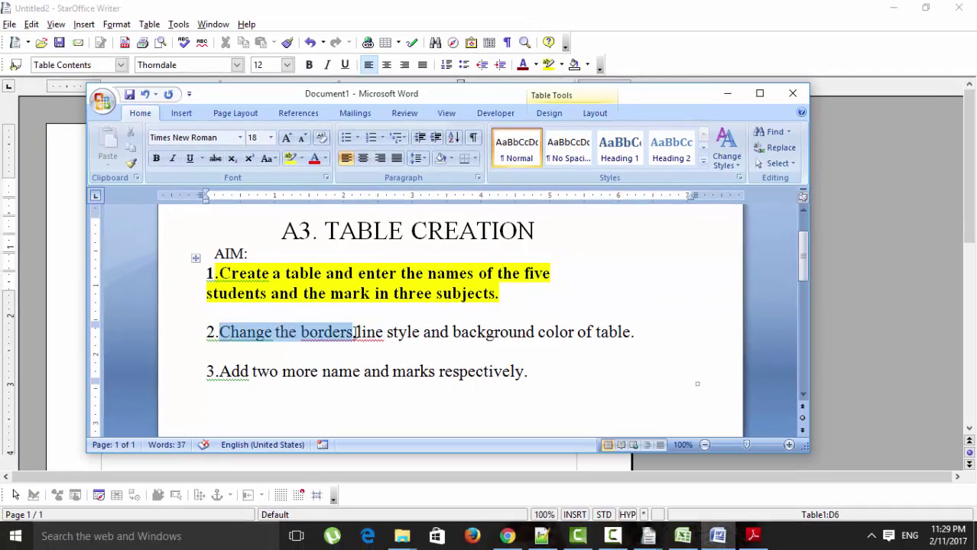
pyautogui.click(355, 331)
pyautogui.moveTo(355, 332); pyautogui.dragTo(545, 337)
pyautogui.click(477, 371)
pyautogui.click(617, 344)
pyautogui.moveTo(633, 333); pyautogui.dragTo(578, 333)
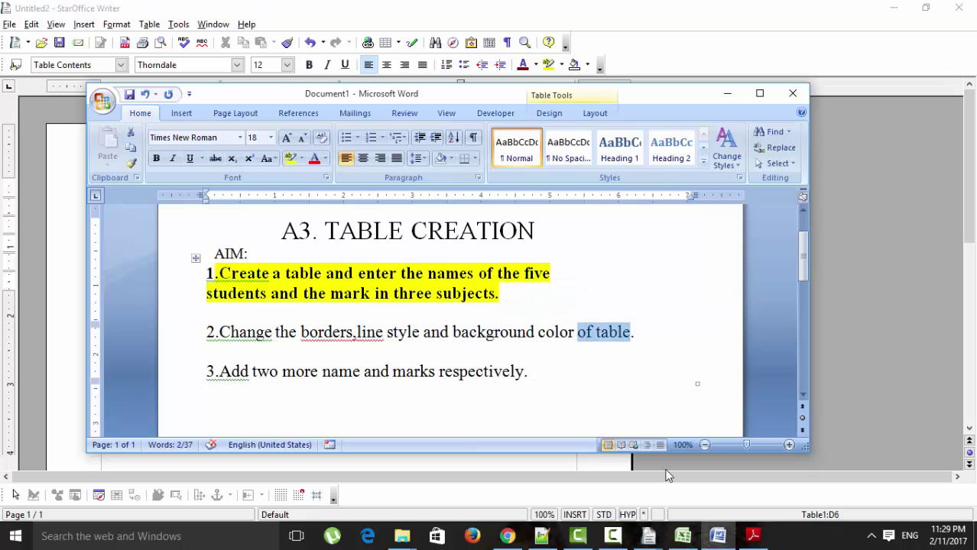
# Step: Return to StarOffice Writer, select the entire marks table and display the Table toolbar
pyautogui.click(678, 506)
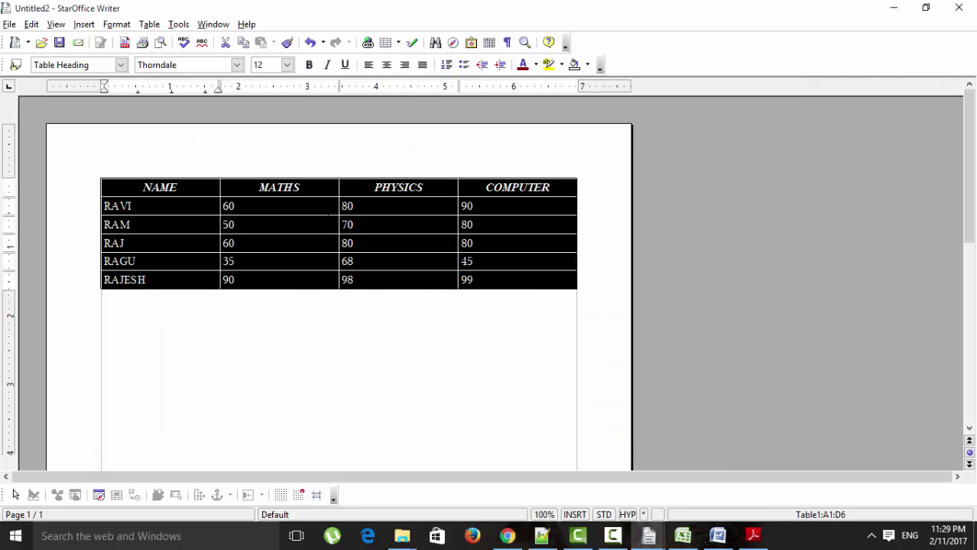
pyautogui.rightClick(328, 217)
pyautogui.press('Escape')
pyautogui.click(57, 24)
pyautogui.moveTo(96, 72)
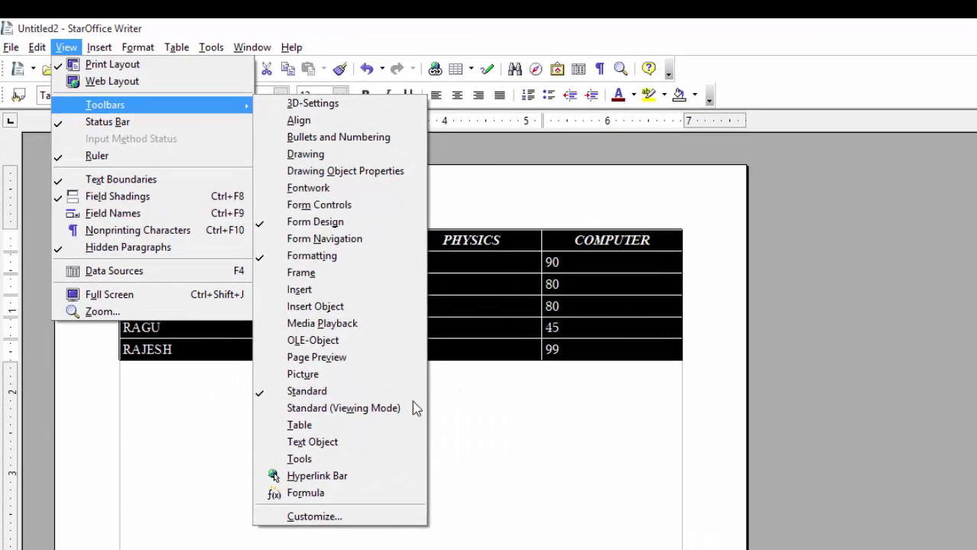
pyautogui.click(344, 426)
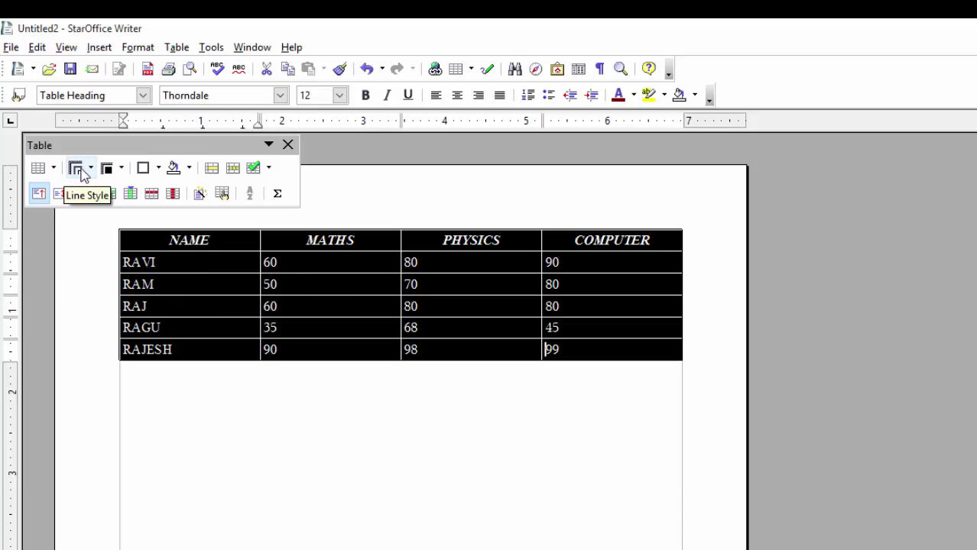
pyautogui.click(158, 170)
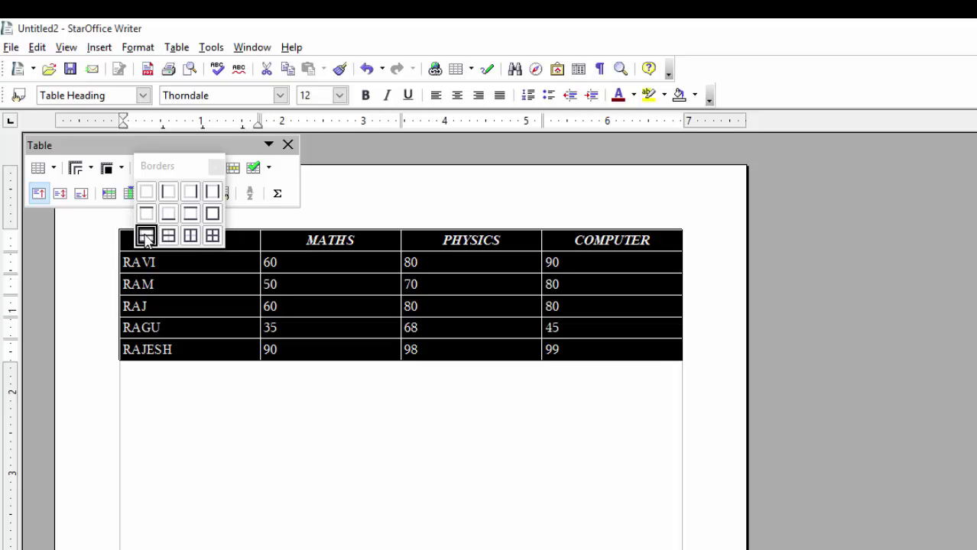
pyautogui.click(213, 213)
pyautogui.click(216, 166)
pyautogui.click(277, 285)
pyautogui.click(310, 421)
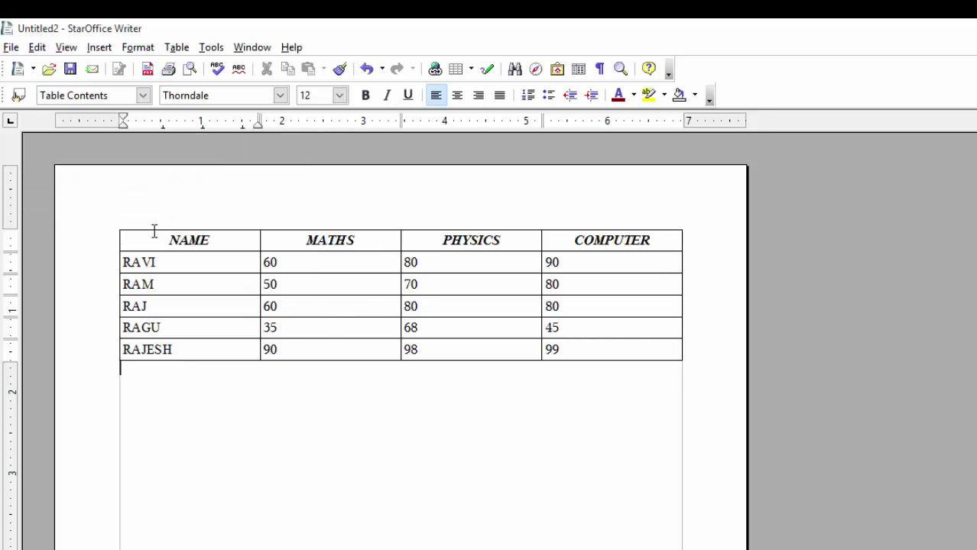
# Step: Apply a thick solid line style to all borders of the marks table
pyautogui.moveTo(144, 244); pyautogui.dragTo(552, 349)
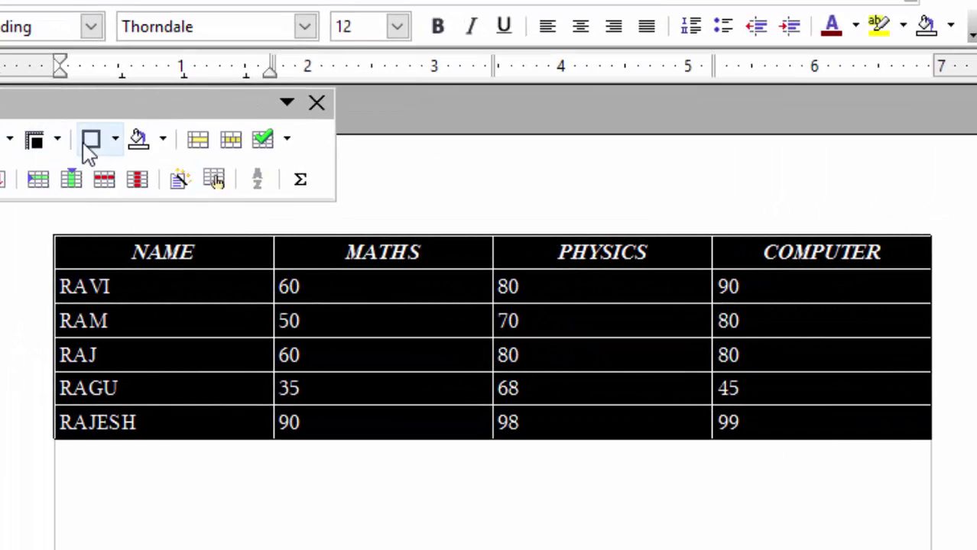
pyautogui.click(5, 144)
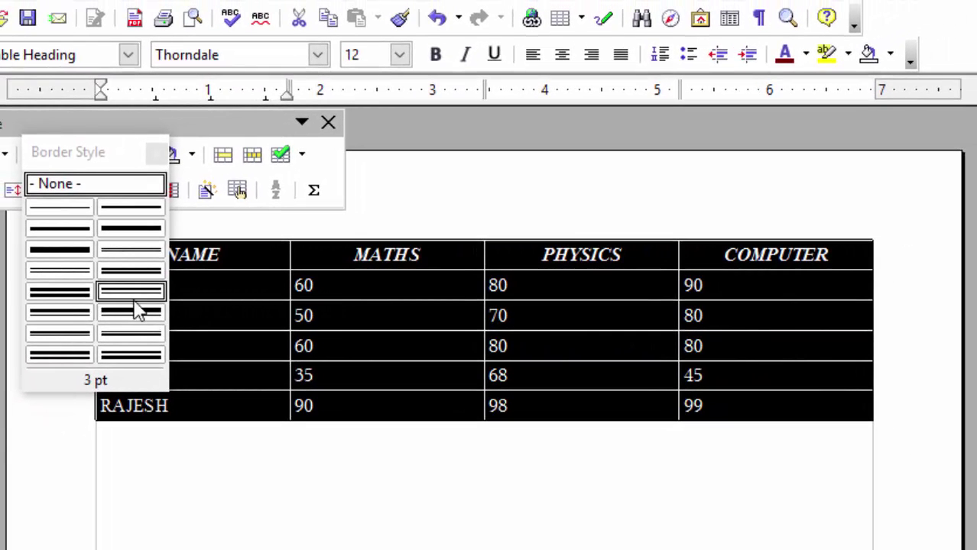
pyautogui.click(137, 325)
pyautogui.click(255, 481)
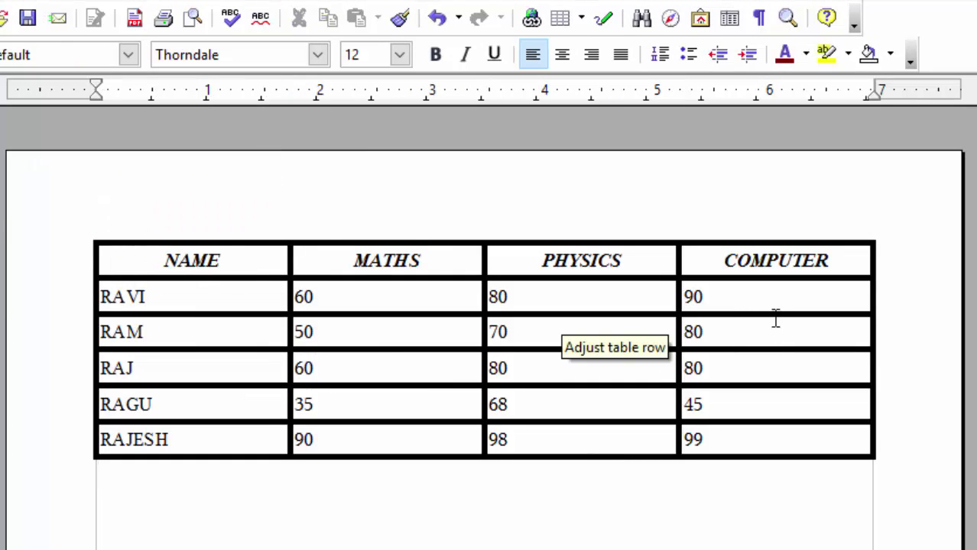
# Step: Select the whole marks table, check the second task in Microsoft Word, and apply a thinner border line style back in StarOffice Writer
pyautogui.moveTo(148, 257); pyautogui.dragTo(745, 422)
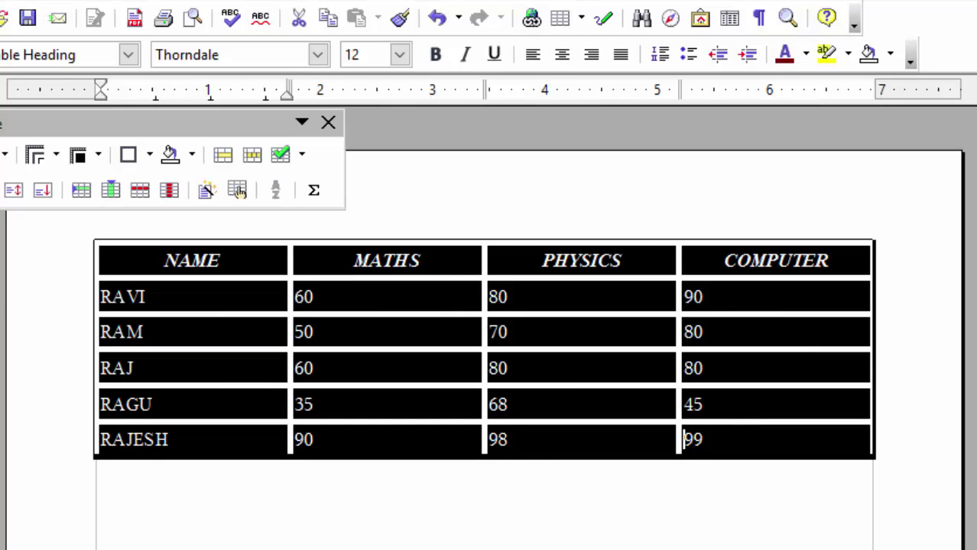
pyautogui.hotkey('alt', 'Tab')
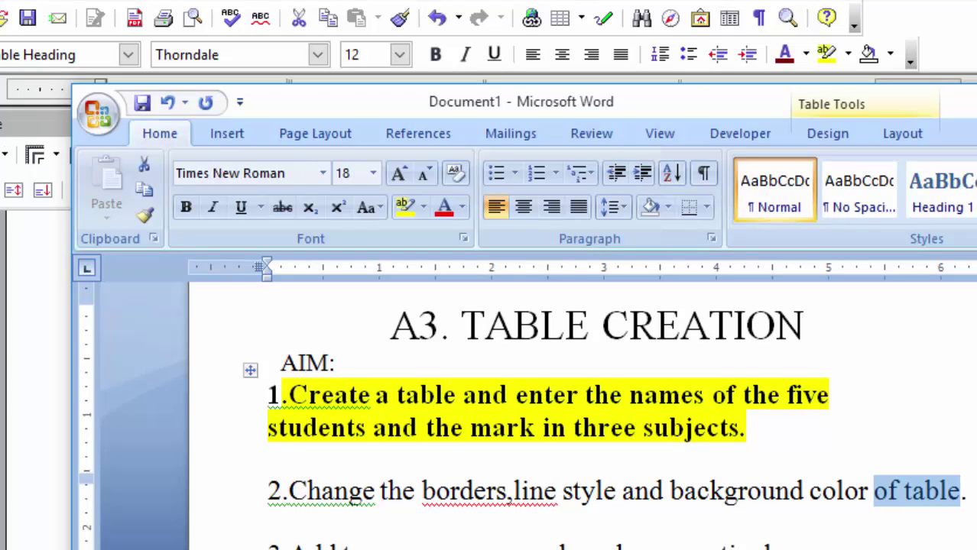
pyautogui.hotkey('alt', 'Tab')
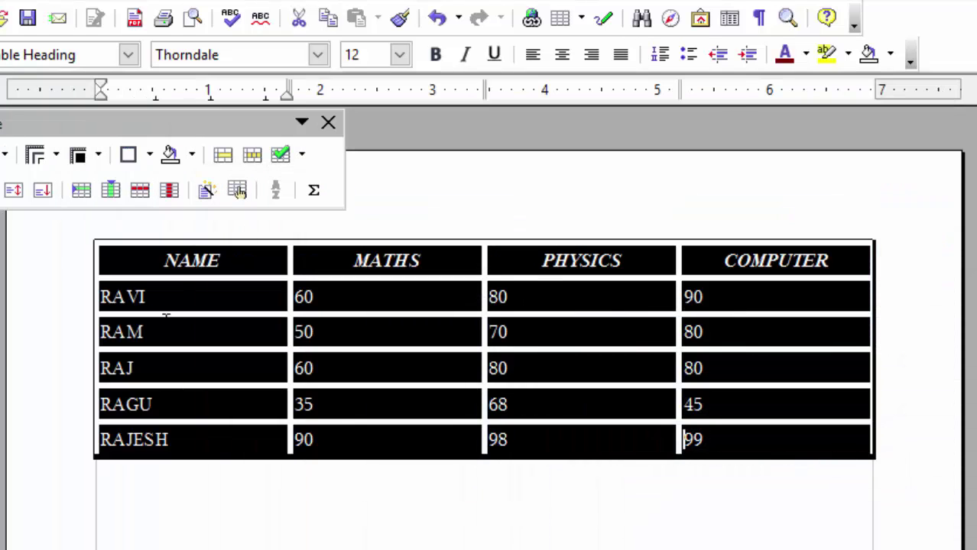
pyautogui.click(49, 162)
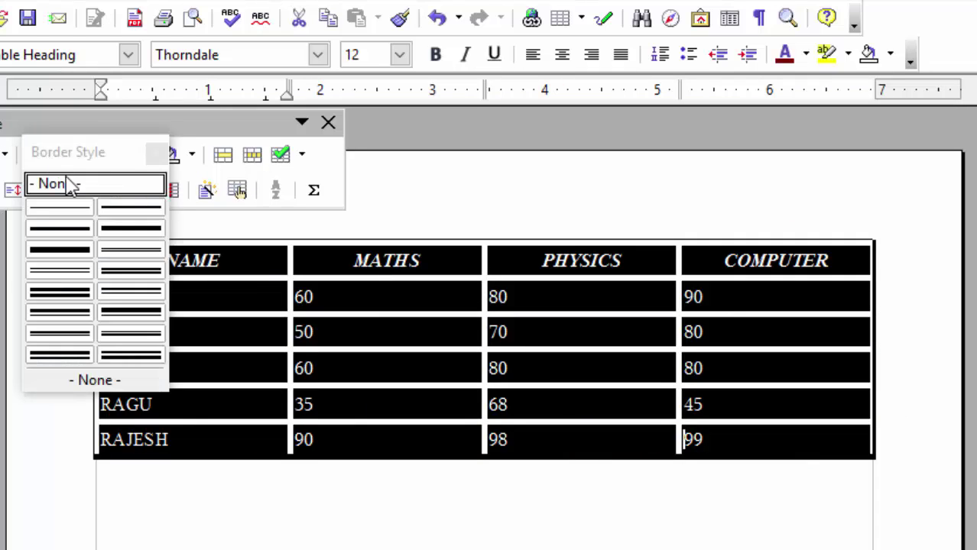
pyautogui.click(133, 340)
pyautogui.click(133, 360)
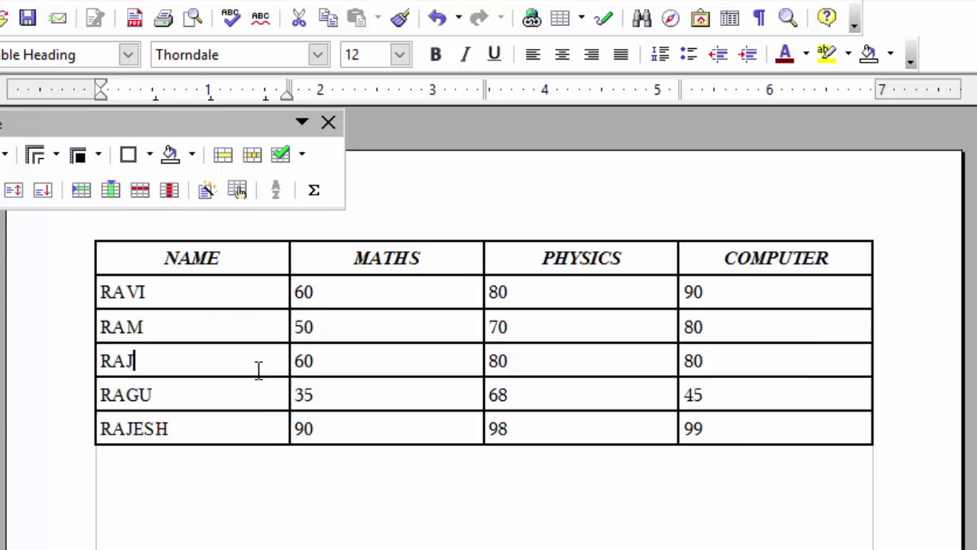
# Step: Try to apply the border arrangement of an outer box with inner horizontal lines to the whole marks table
pyautogui.moveTo(463, 335); pyautogui.dragTo(71, 214)
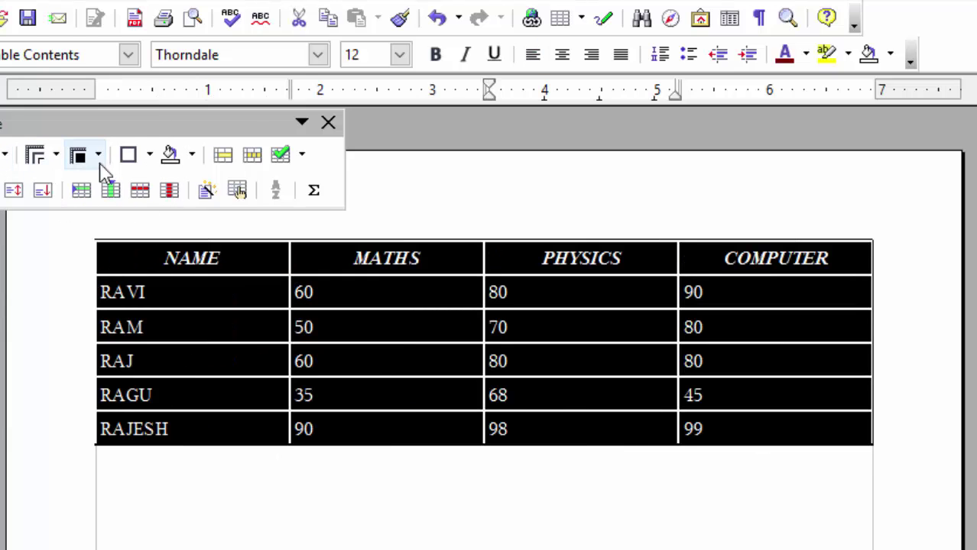
pyautogui.click(153, 156)
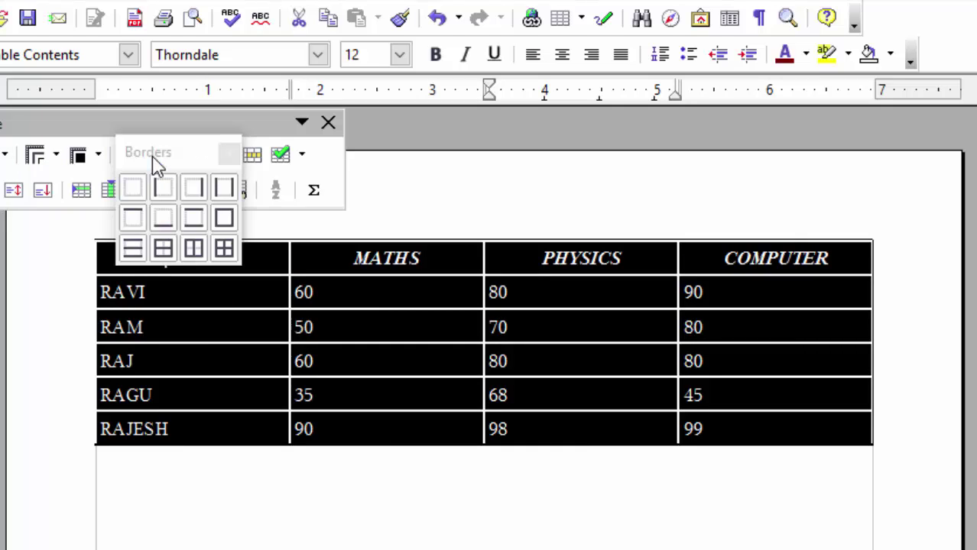
pyautogui.click(164, 252)
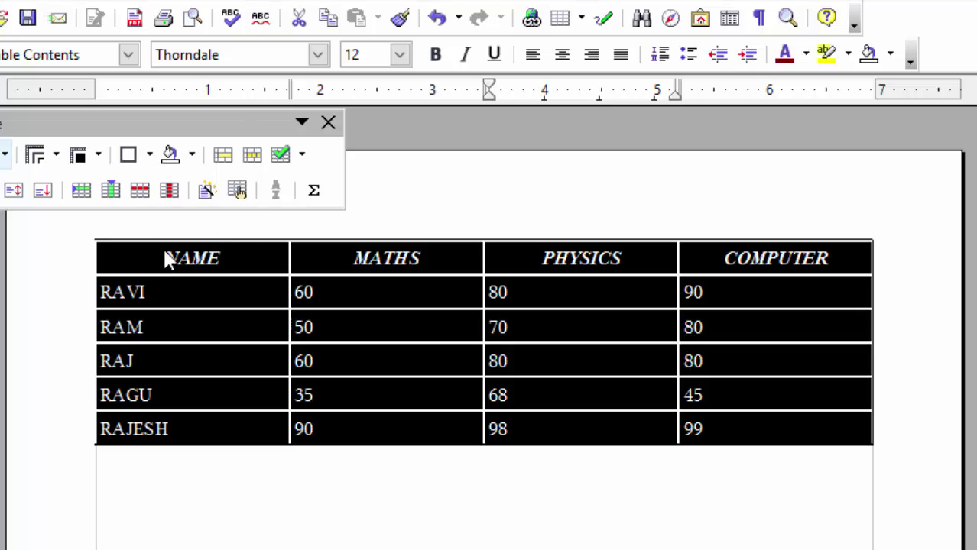
pyautogui.click(307, 477)
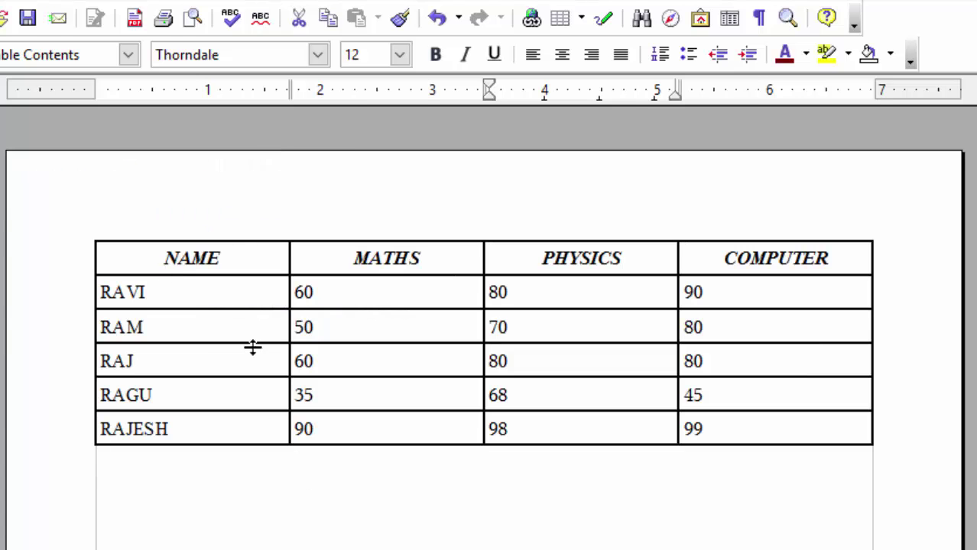
pyautogui.moveTo(142, 257); pyautogui.dragTo(792, 452)
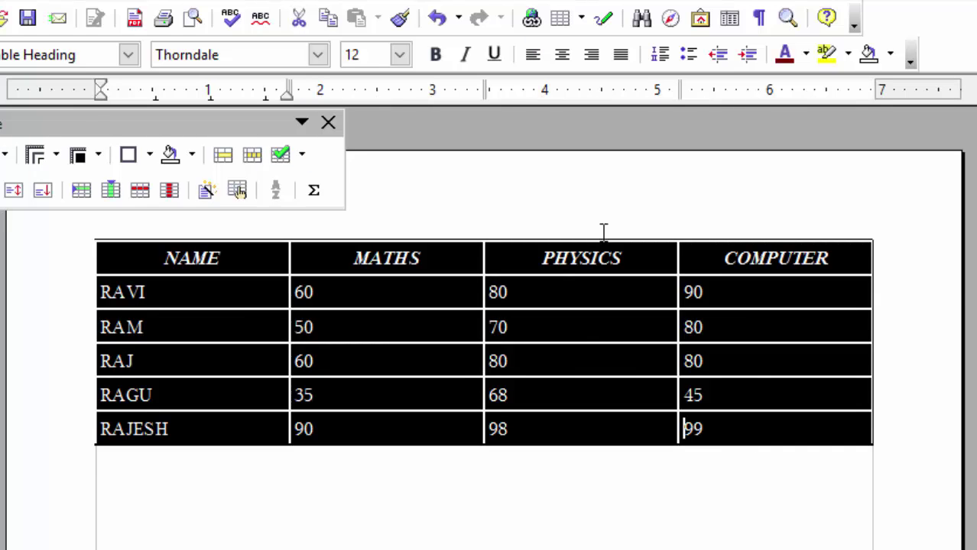
pyautogui.click(359, 327)
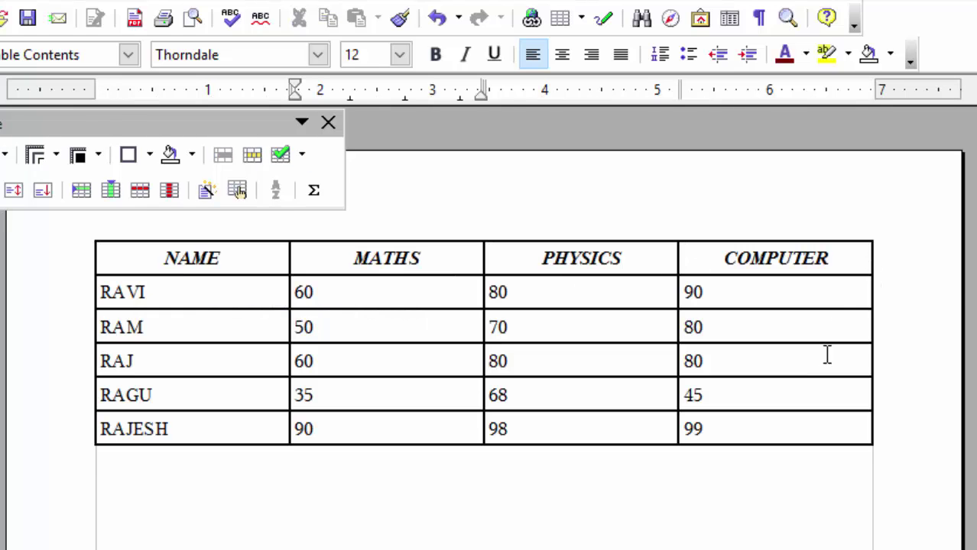
# Step: Remove all borders from the last three student rows of the marks table
pyautogui.moveTo(779, 434); pyautogui.dragTo(101, 360)
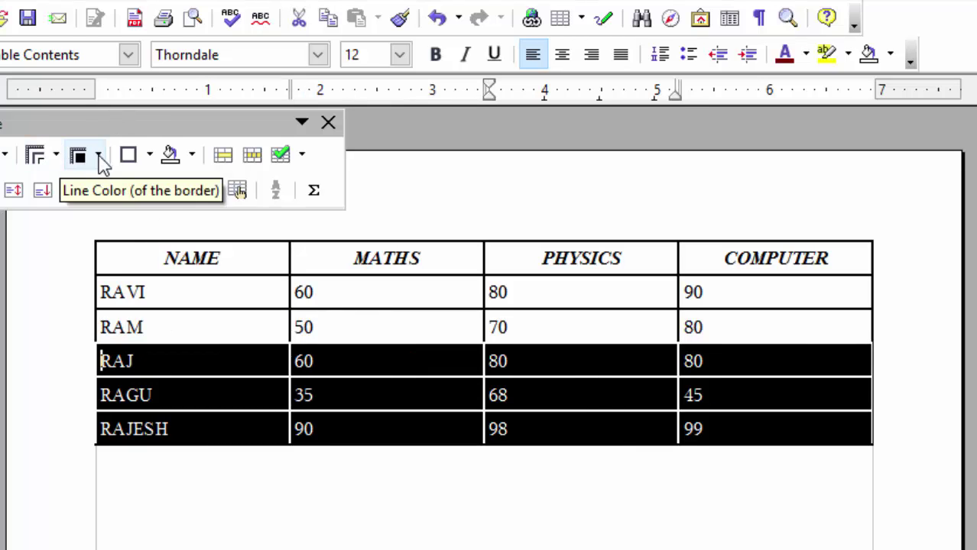
pyautogui.click(130, 159)
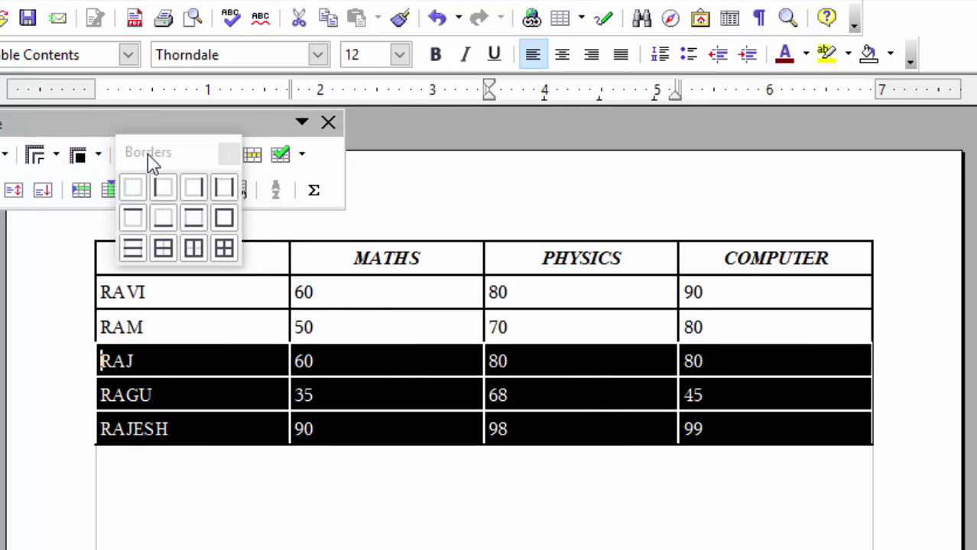
pyautogui.click(134, 191)
pyautogui.click(262, 447)
# Step: Apply the left-border-only arrangement to the last three student rows
pyautogui.click(107, 359)
pyautogui.moveTo(107, 360); pyautogui.dragTo(685, 420)
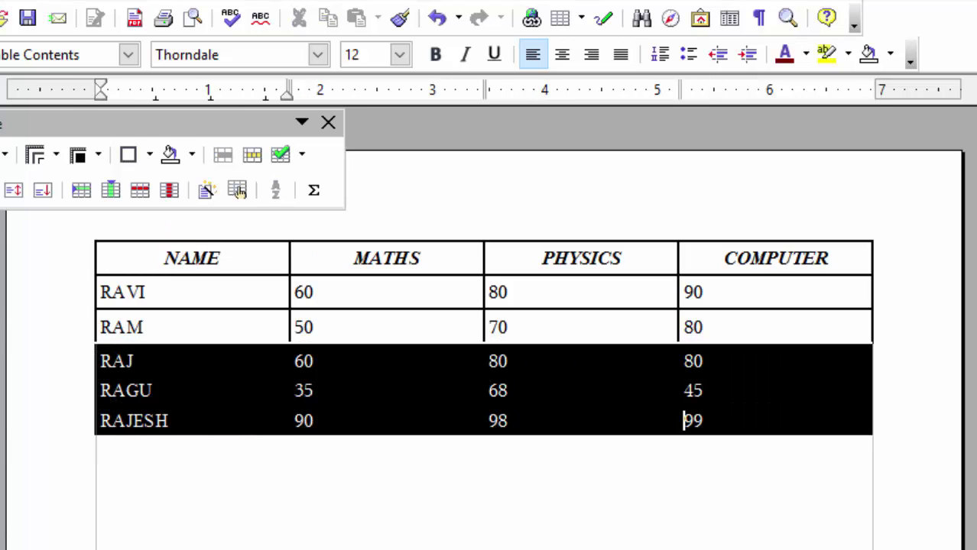
pyautogui.click(149, 158)
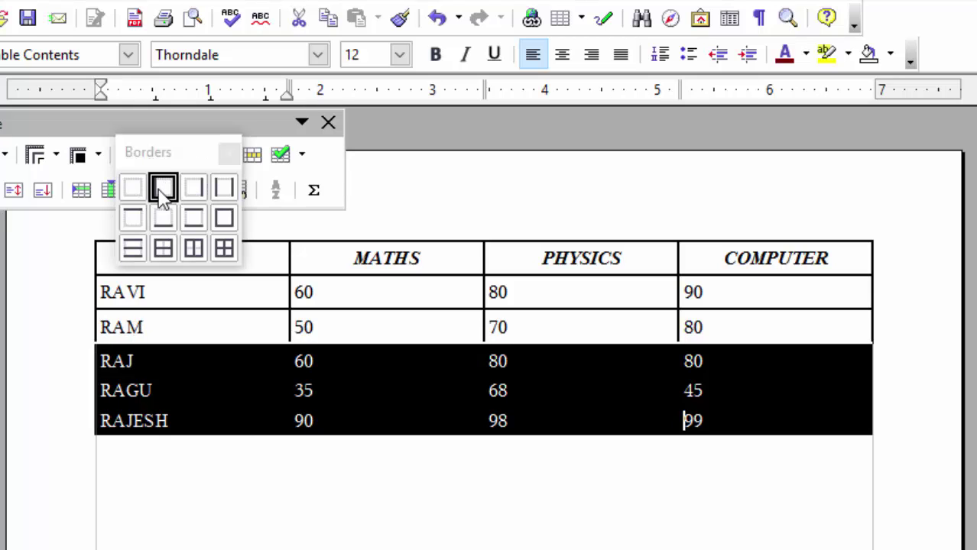
pyautogui.click(163, 189)
pyautogui.click(207, 486)
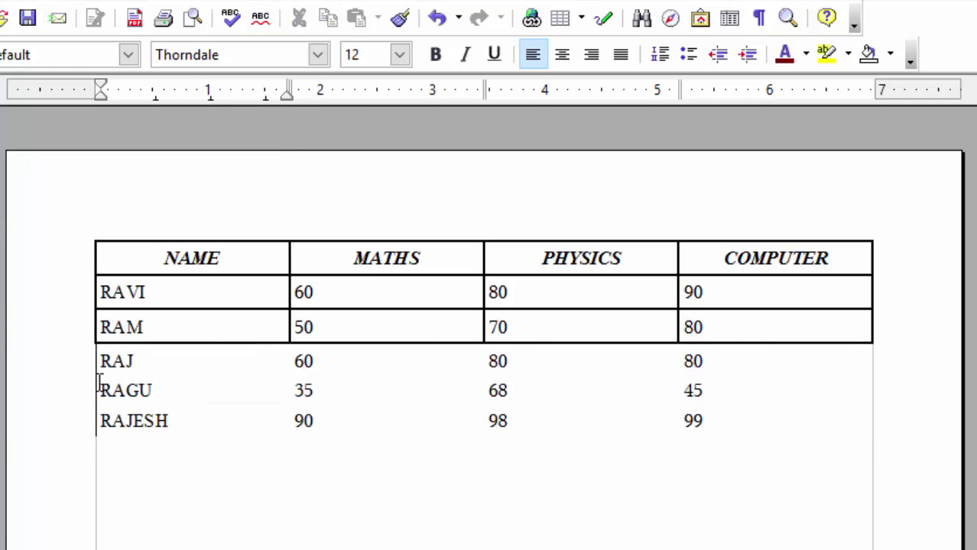
# Step: Apply an outer box with inner vertical lines to the last three student rows
pyautogui.moveTo(122, 356); pyautogui.dragTo(684, 421)
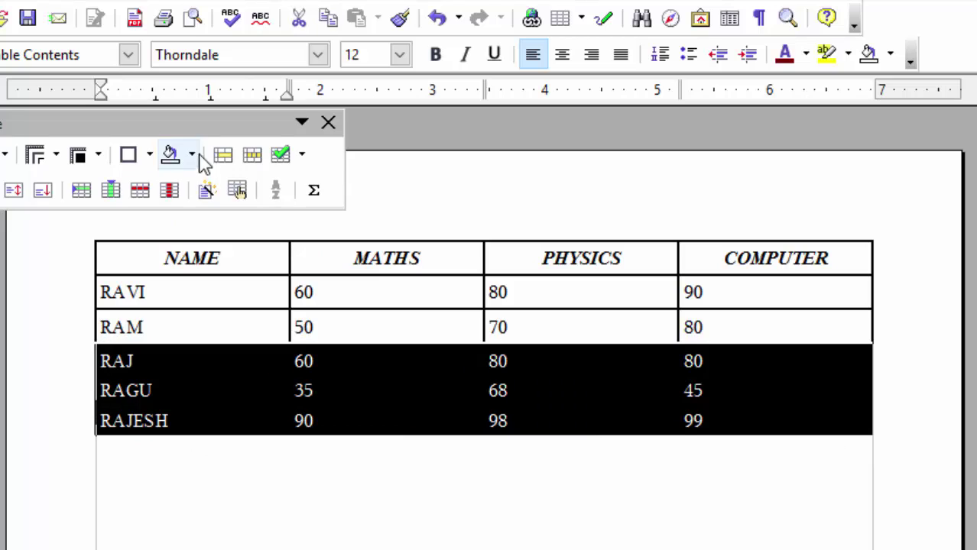
pyautogui.click(135, 162)
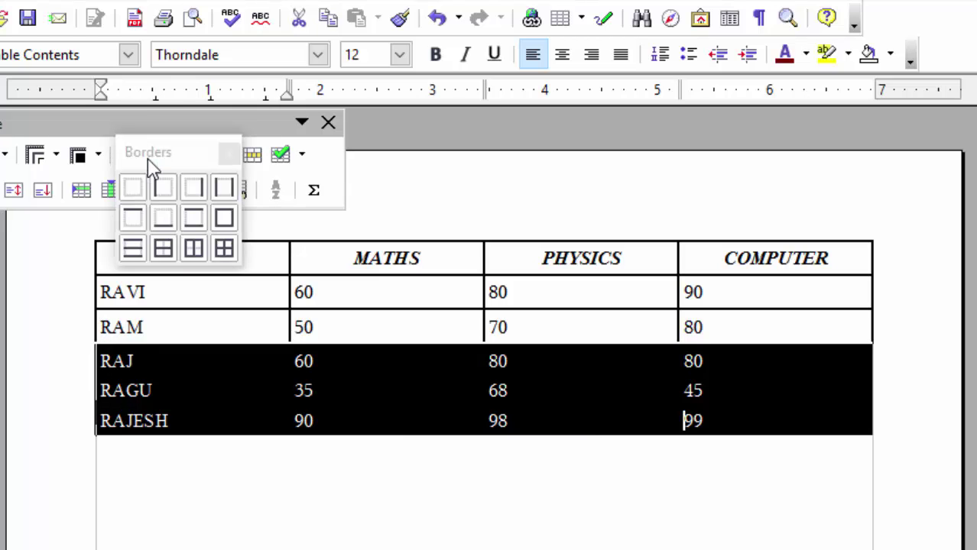
pyautogui.click(195, 252)
pyautogui.click(235, 447)
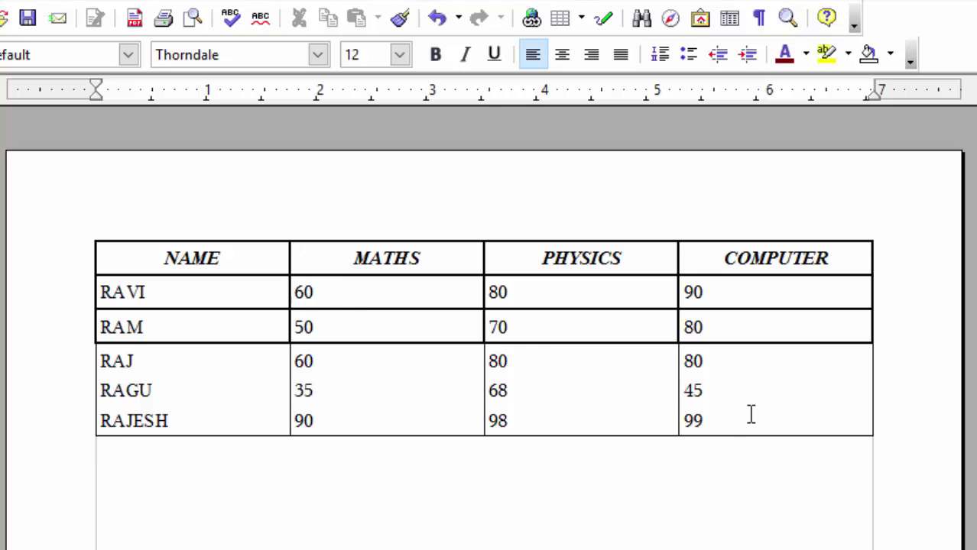
pyautogui.moveTo(695, 419); pyautogui.dragTo(100, 361)
pyautogui.click(233, 442)
# Step: Set the background color of the table's heading row to Light magenta
pyautogui.click(103, 284)
pyautogui.moveTo(118, 258); pyautogui.dragTo(795, 260)
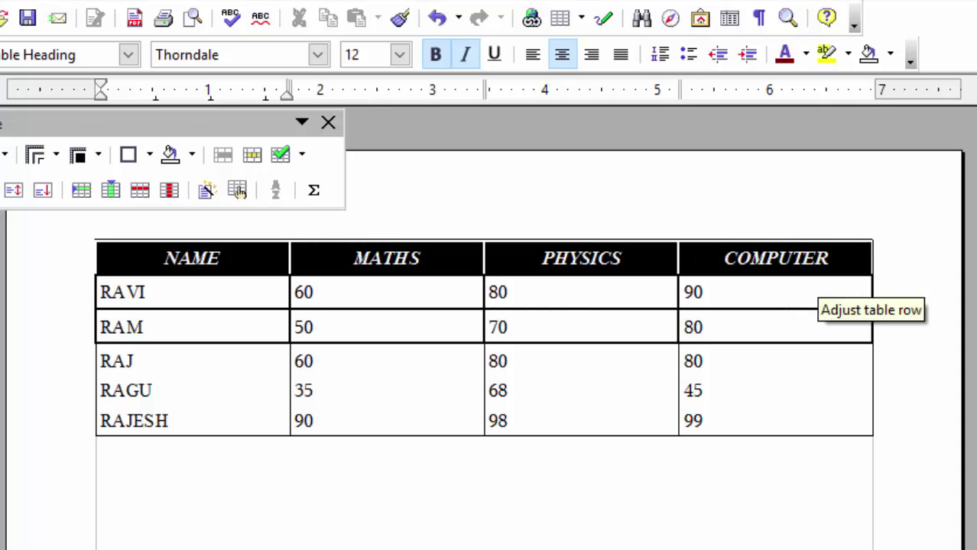
pyautogui.click(195, 160)
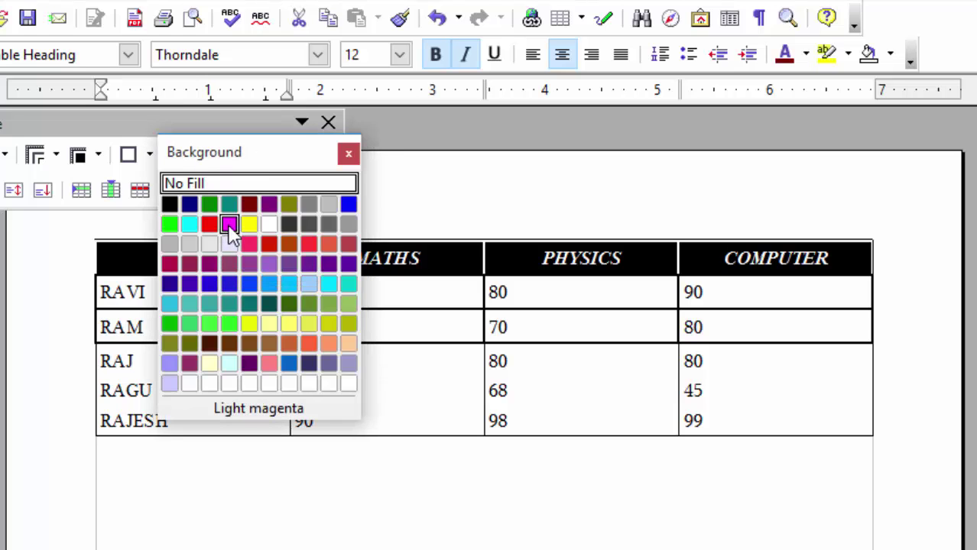
pyautogui.click(229, 226)
pyautogui.click(273, 307)
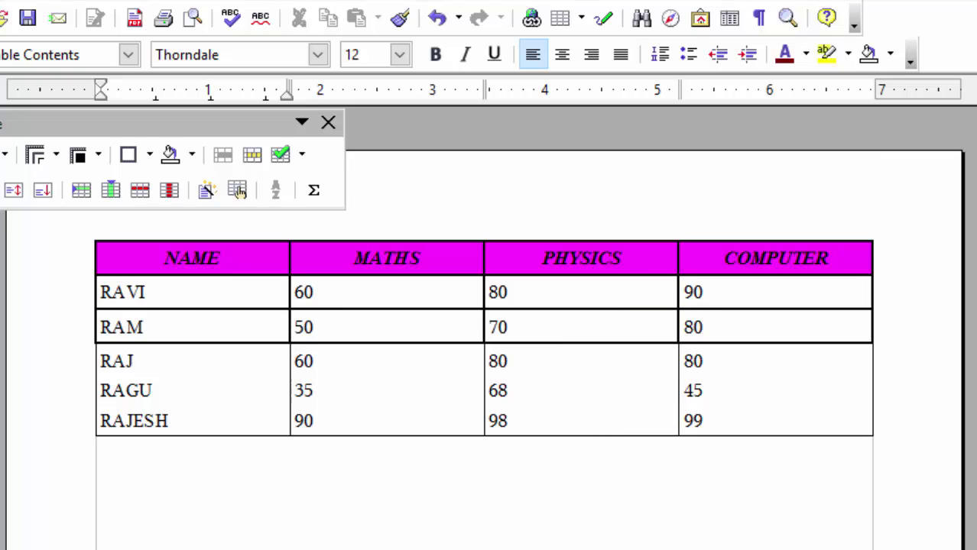
# Step: Switch to Microsoft Word and review the third task about adding two more names and marks
pyautogui.hotkey('alt', 'Tab')
pyautogui.click(433, 468)
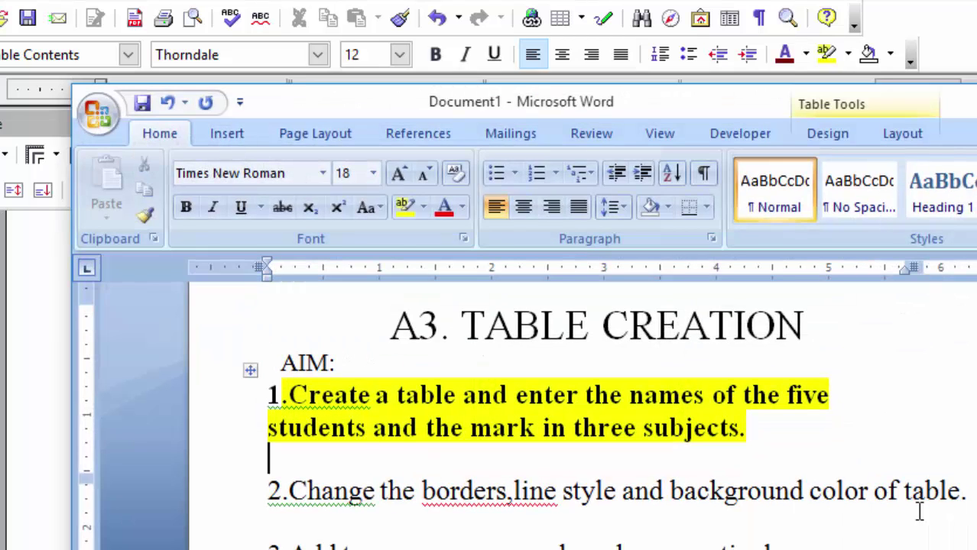
pyautogui.moveTo(428, 544)
pyautogui.mouseDown()
pyautogui.moveTo(283, 469)
pyautogui.moveTo(269, 490)
pyautogui.moveTo(429, 544)
pyautogui.mouseUp()
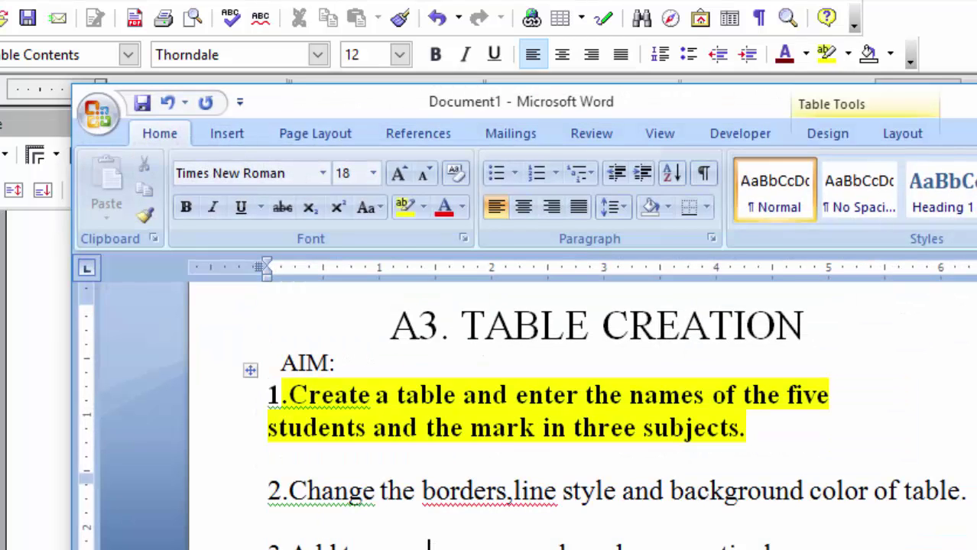
pyautogui.moveTo(793, 547); pyautogui.dragTo(289, 547)
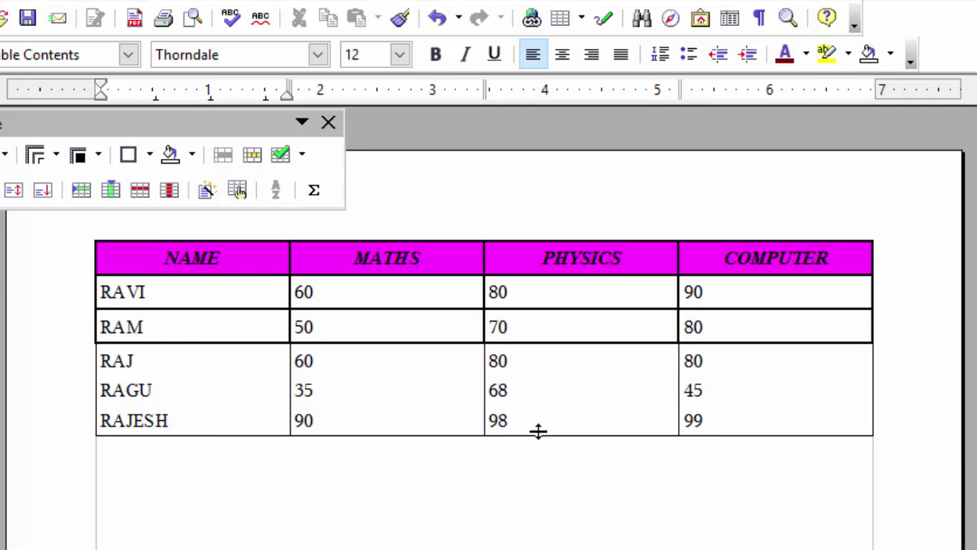
# Step: In StarOffice Writer, insert 2 rows after the last row of the marks table
pyautogui.click(708, 420)
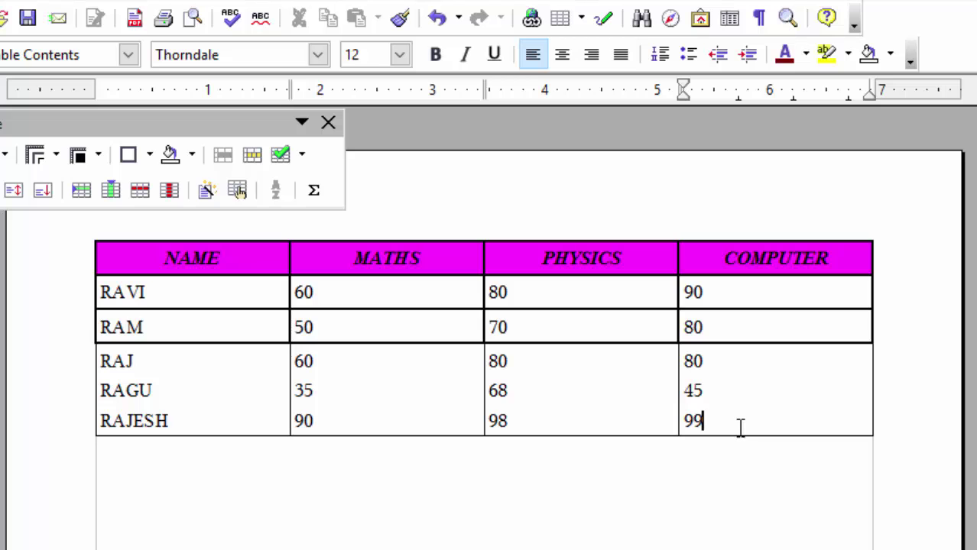
pyautogui.click(184, 0)
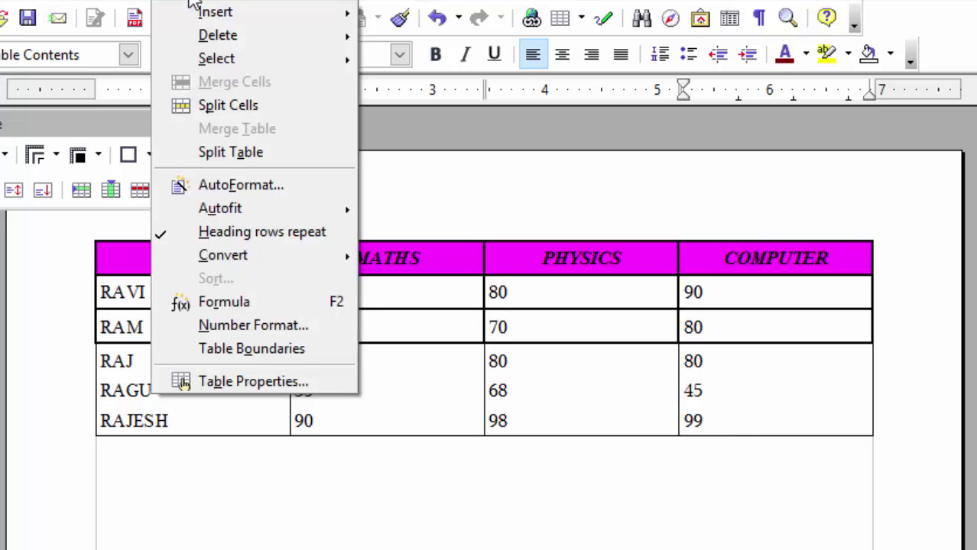
pyautogui.moveTo(223, 0)
pyautogui.moveTo(200, 75)
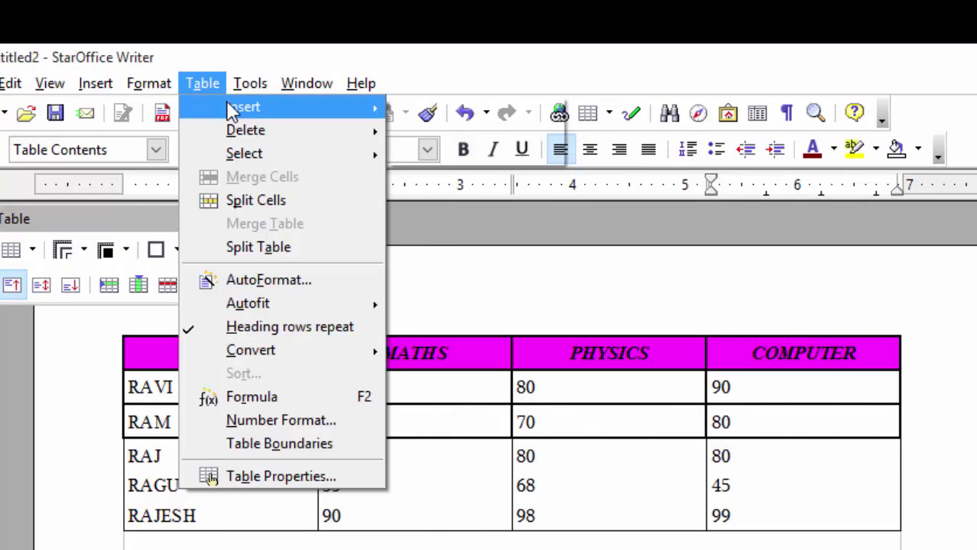
pyautogui.moveTo(229, 100)
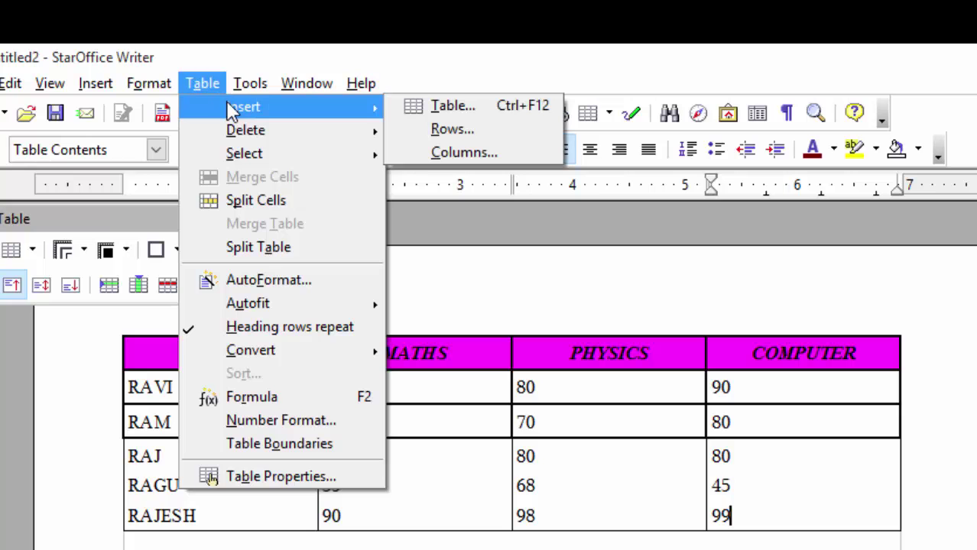
pyautogui.click(451, 130)
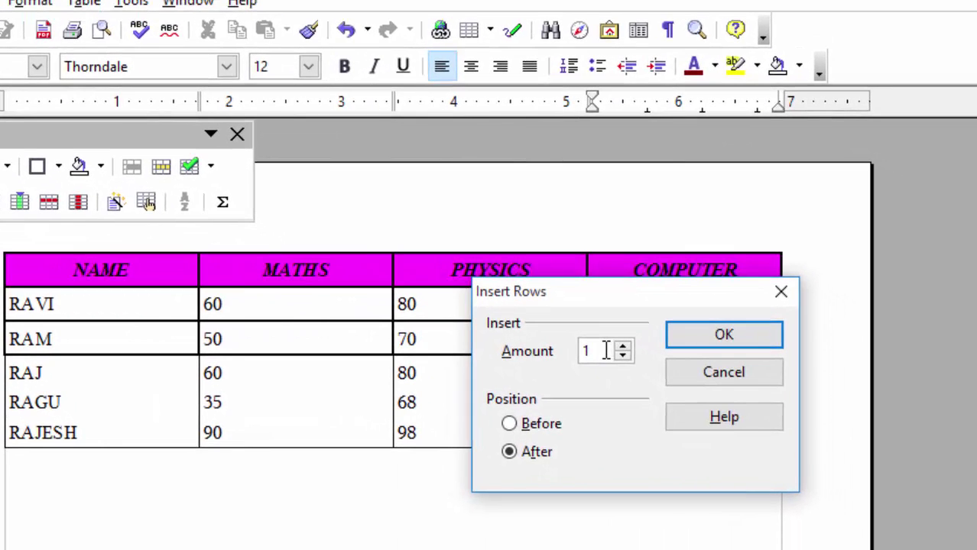
pyautogui.click(623, 349)
pyautogui.click(722, 343)
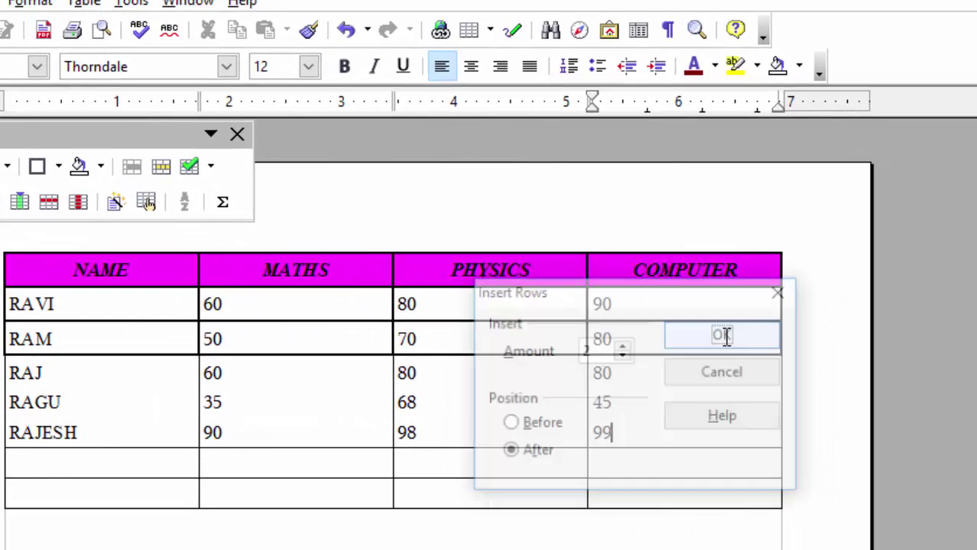
# Step: Fill the two new rows with the students' names and the marks 85, 70, 12 and 65, 70, 85
pyautogui.click(159, 457)
pyautogui.write('BAL')
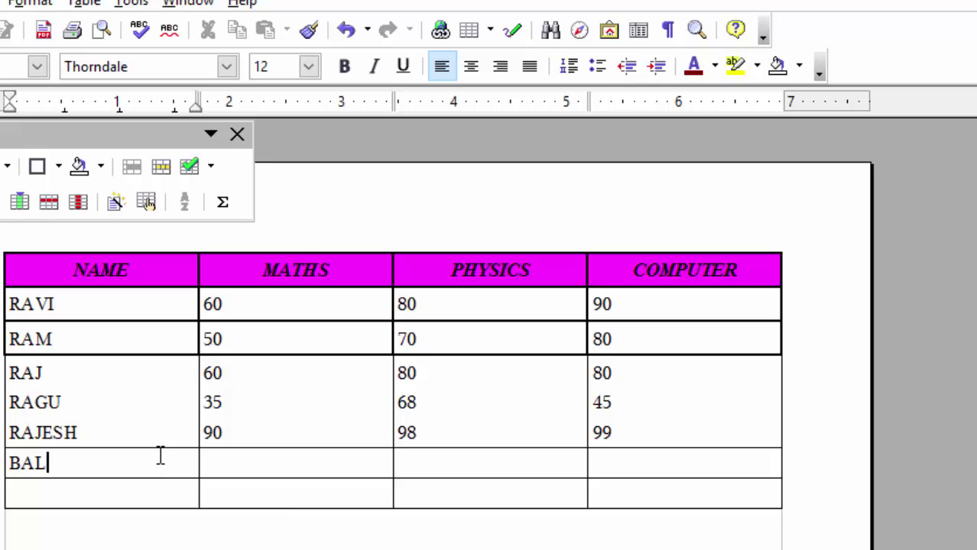
pyautogui.write('U 85')
pyautogui.press('Tab')
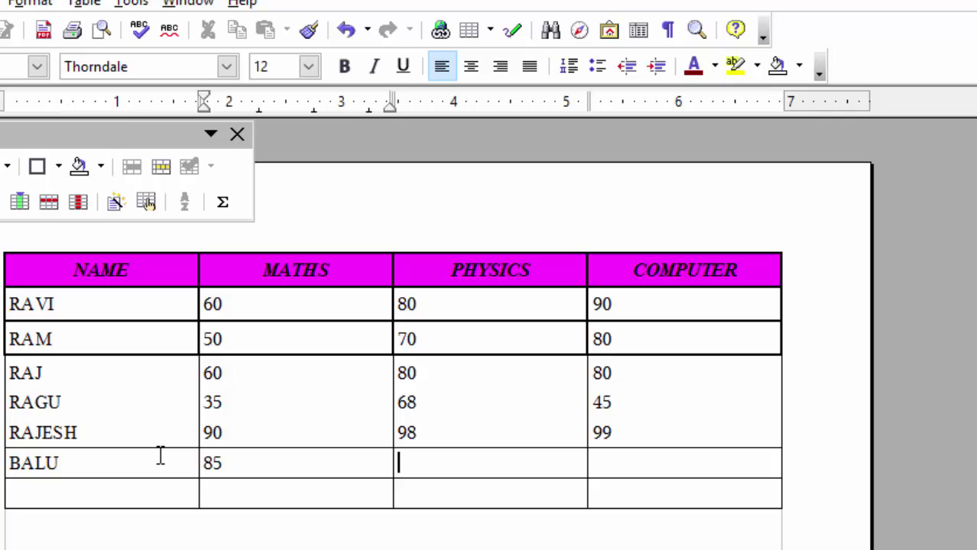
pyautogui.write('70')
pyautogui.press('Tab')
pyautogui.write('12')
pyautogui.press('Tab')
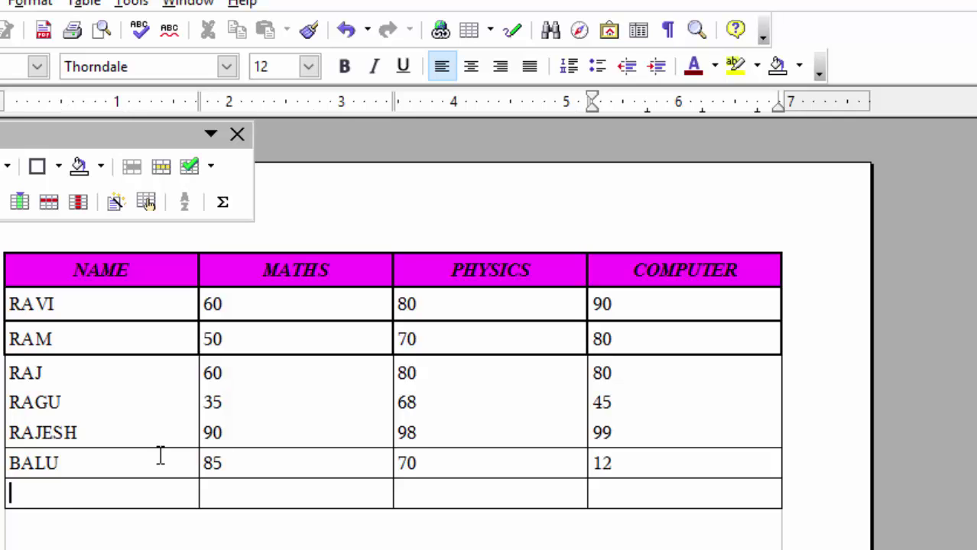
pyautogui.write('BALAJI')
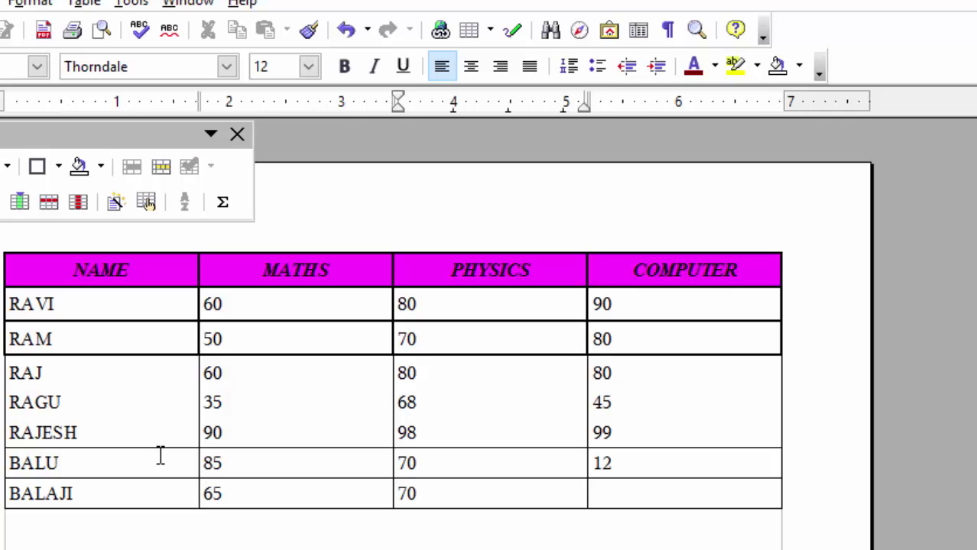
pyautogui.write('5')
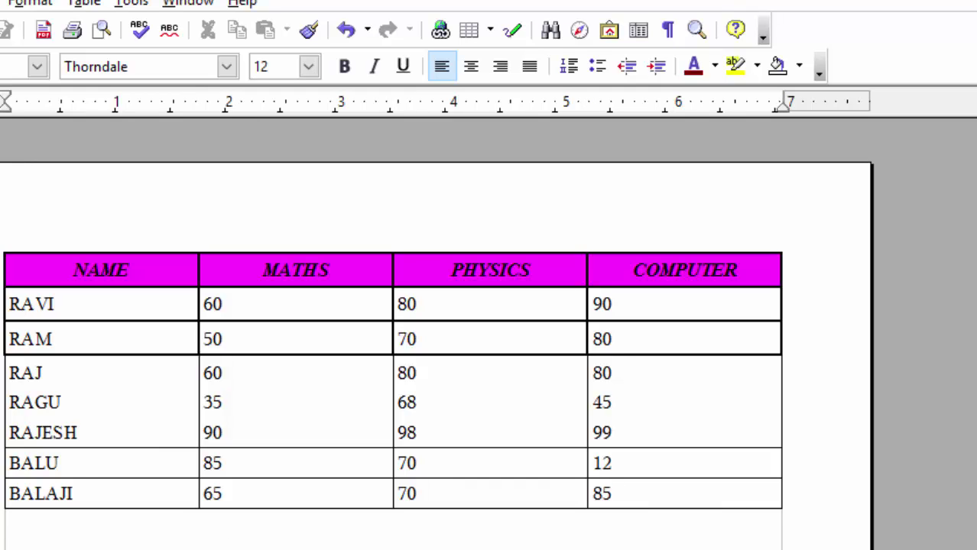
# Step: Switch to Microsoft Word, highlight the third task's text in yellow, and minimize Word to return to StarOffice Writer
pyautogui.hotkey('alt', 'Tab')
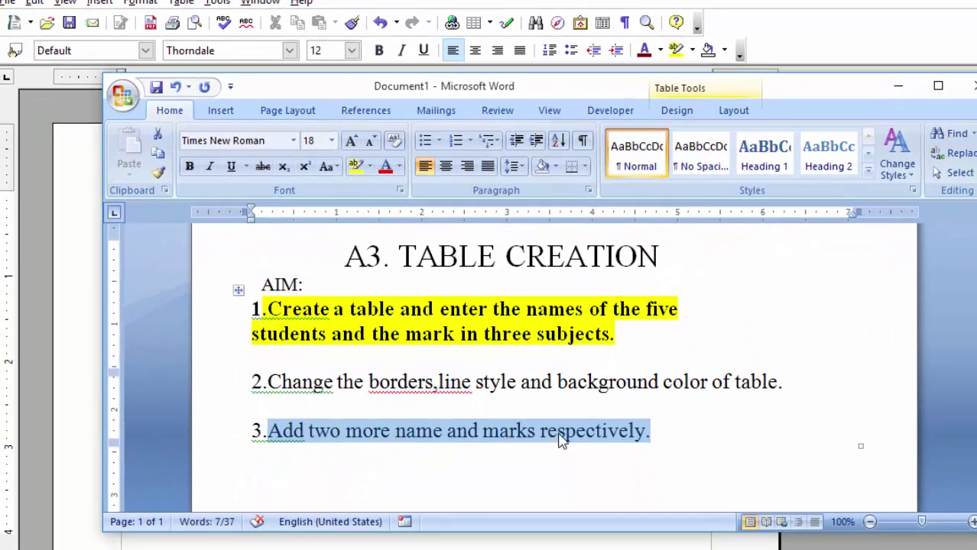
pyautogui.click(656, 431)
pyautogui.moveTo(654, 432); pyautogui.dragTo(268, 431)
pyautogui.click(355, 166)
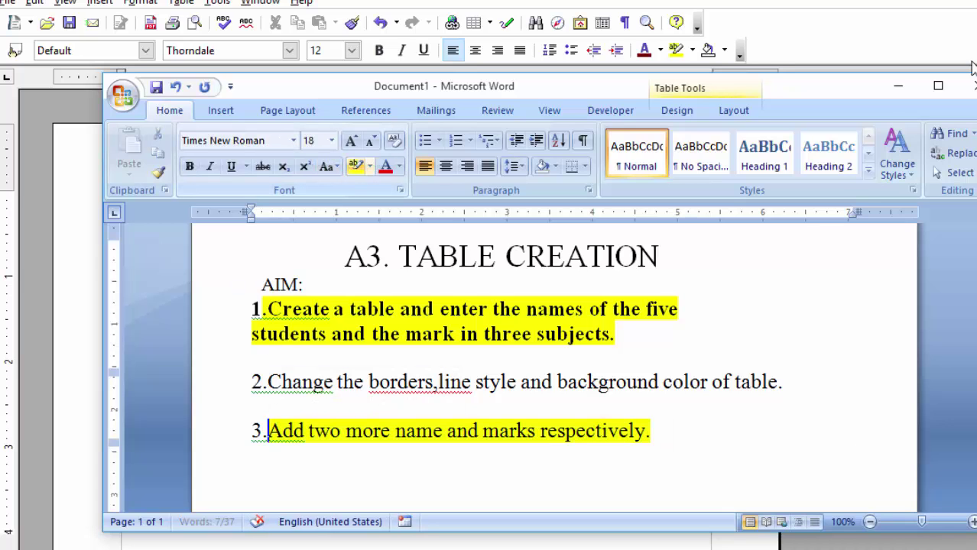
pyautogui.click(895, 86)
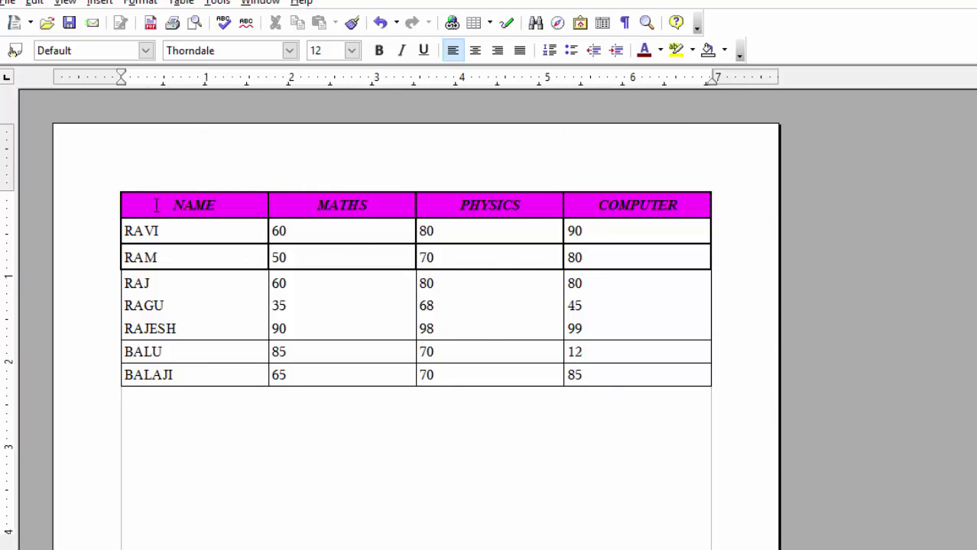